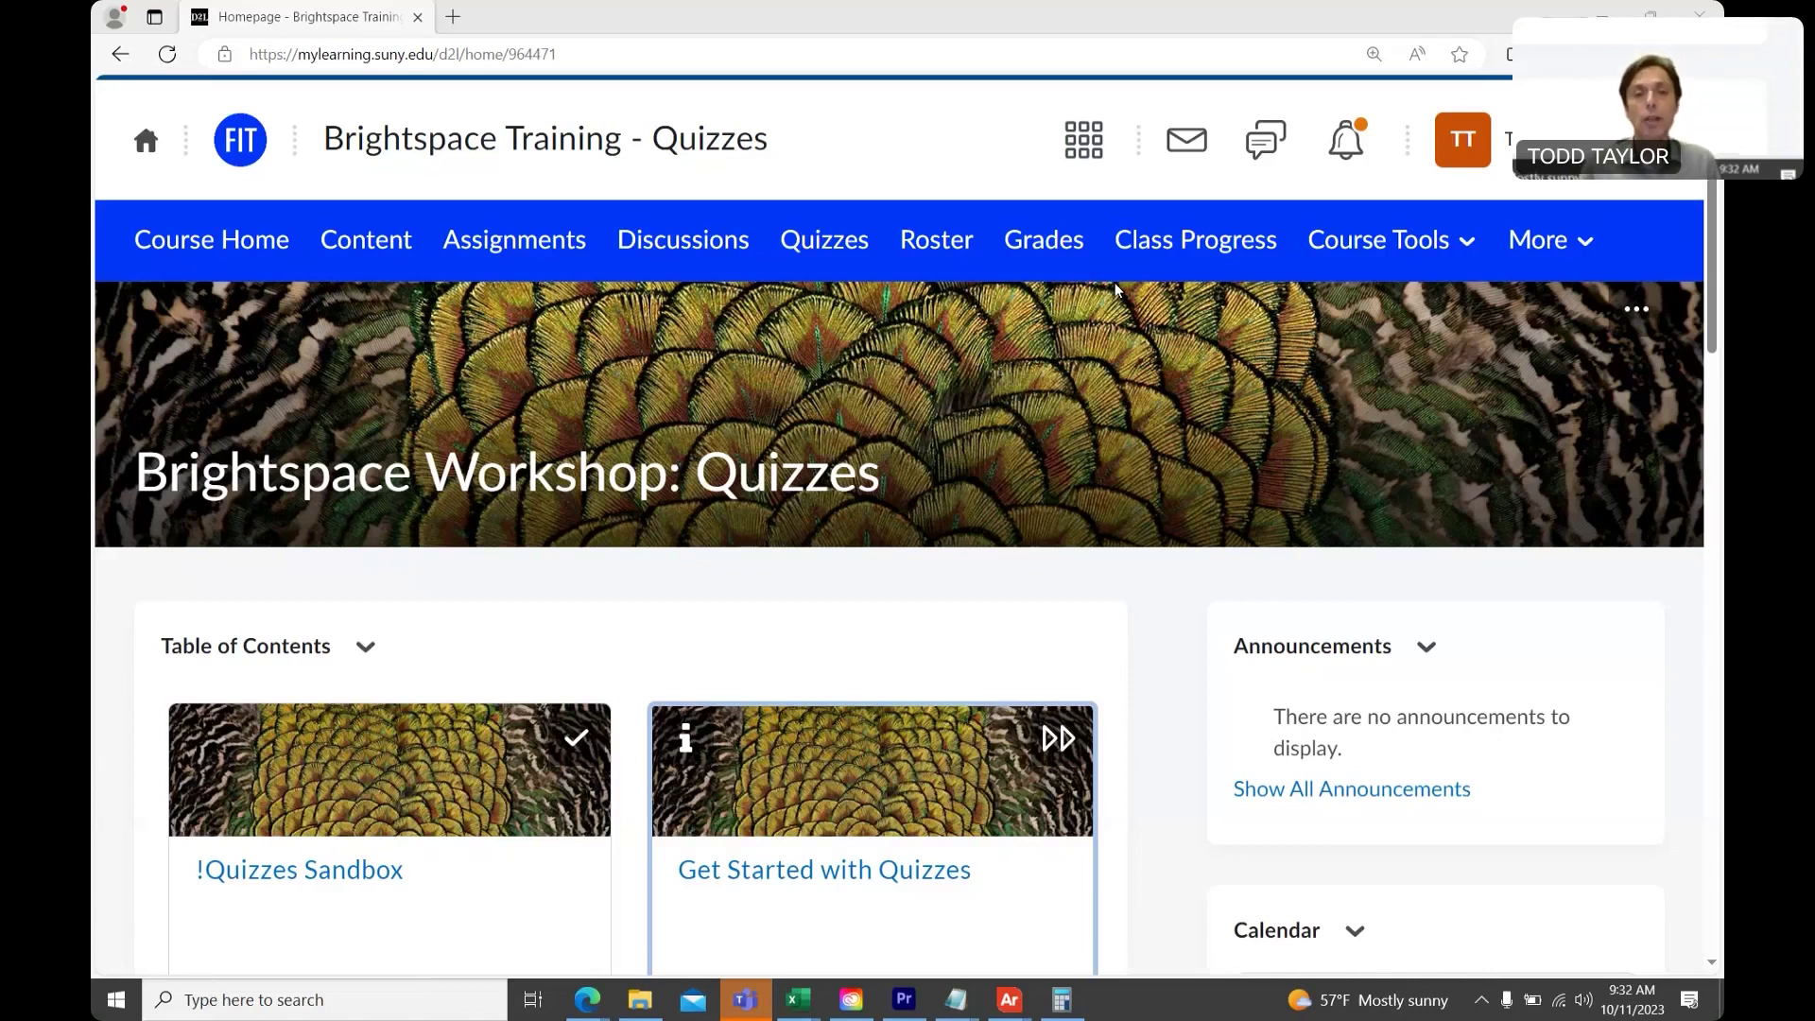
- Open the future quiz Syllabus Quiz (auto publish) for editing from the course's quiz list
click(814, 246)
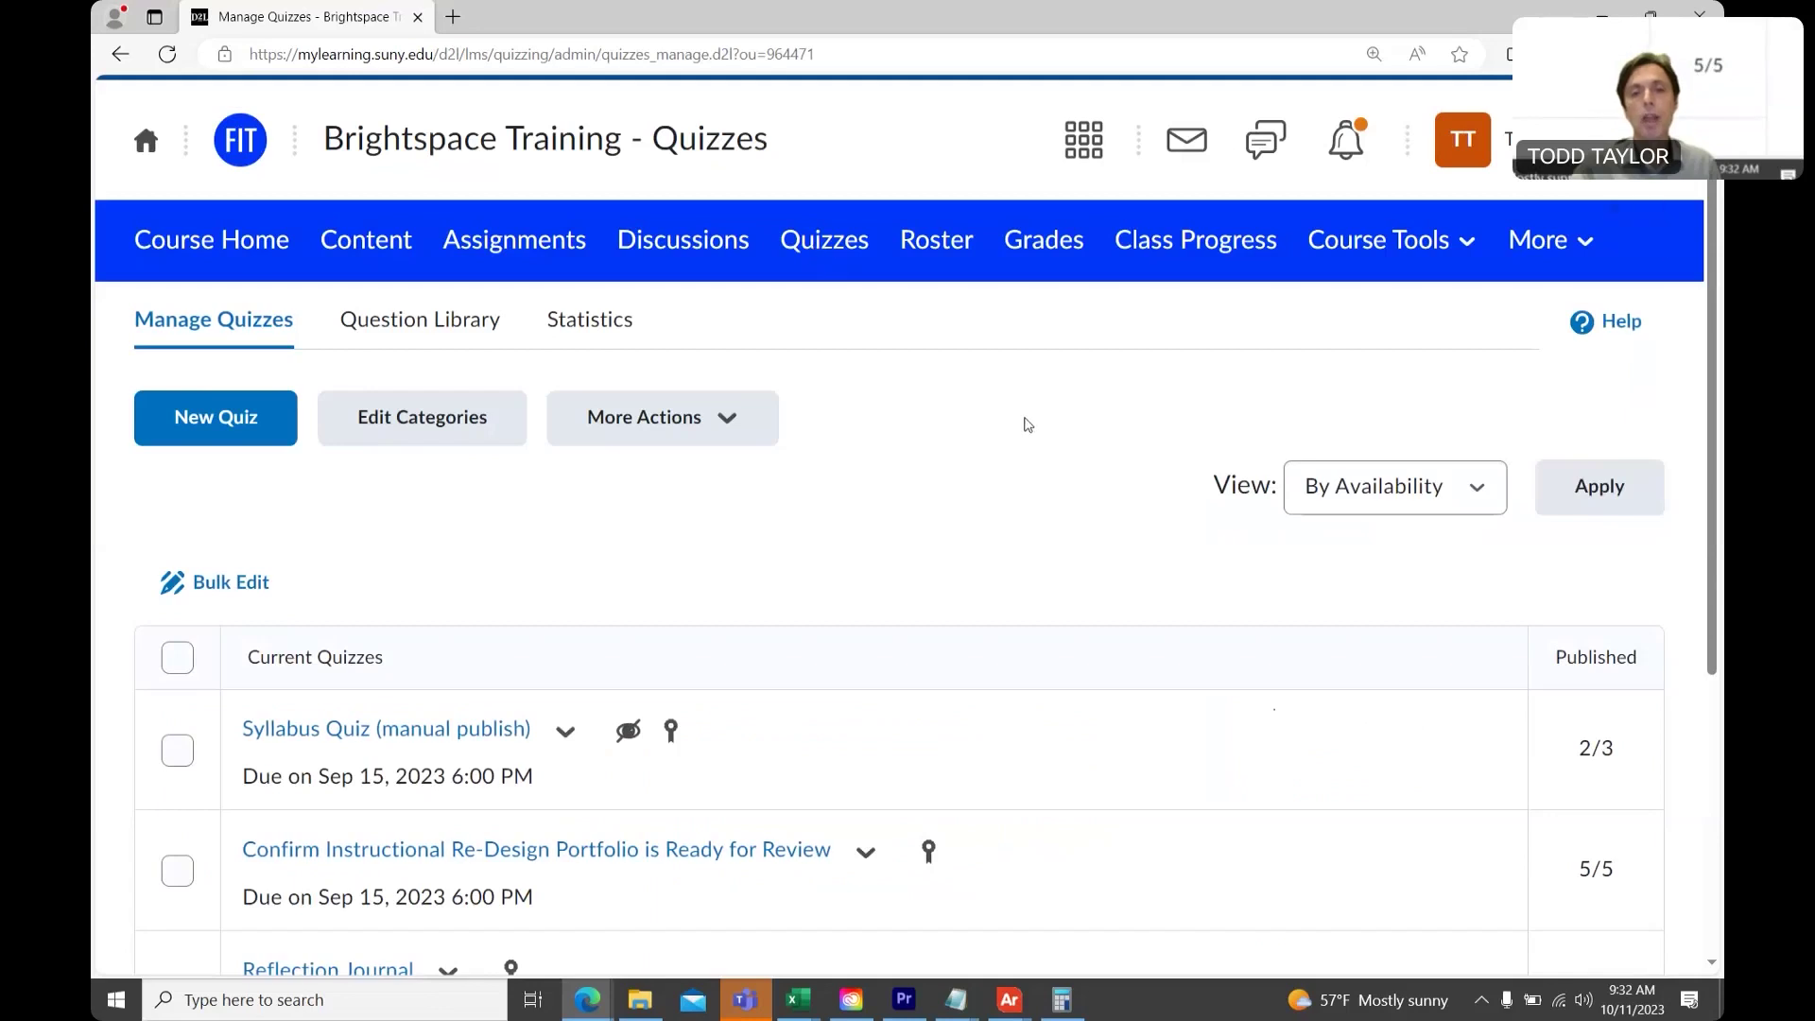
scroll(1026, 426, down, 5)
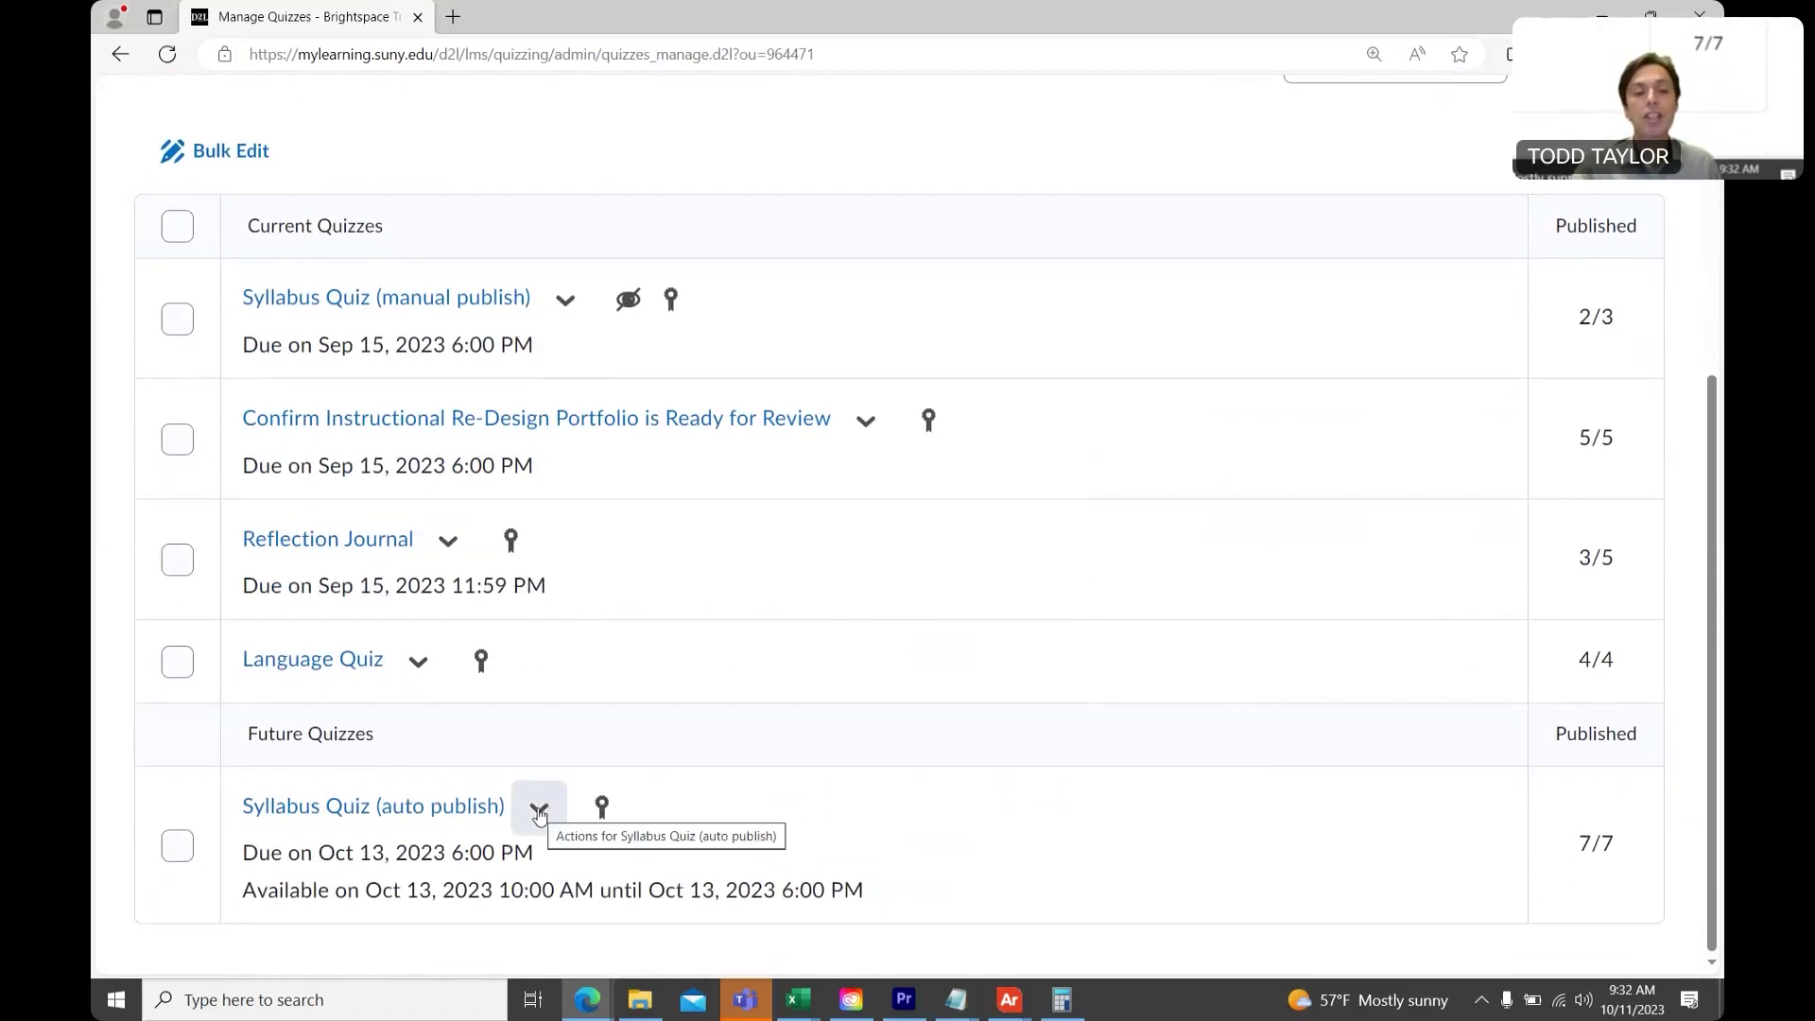
click(539, 811)
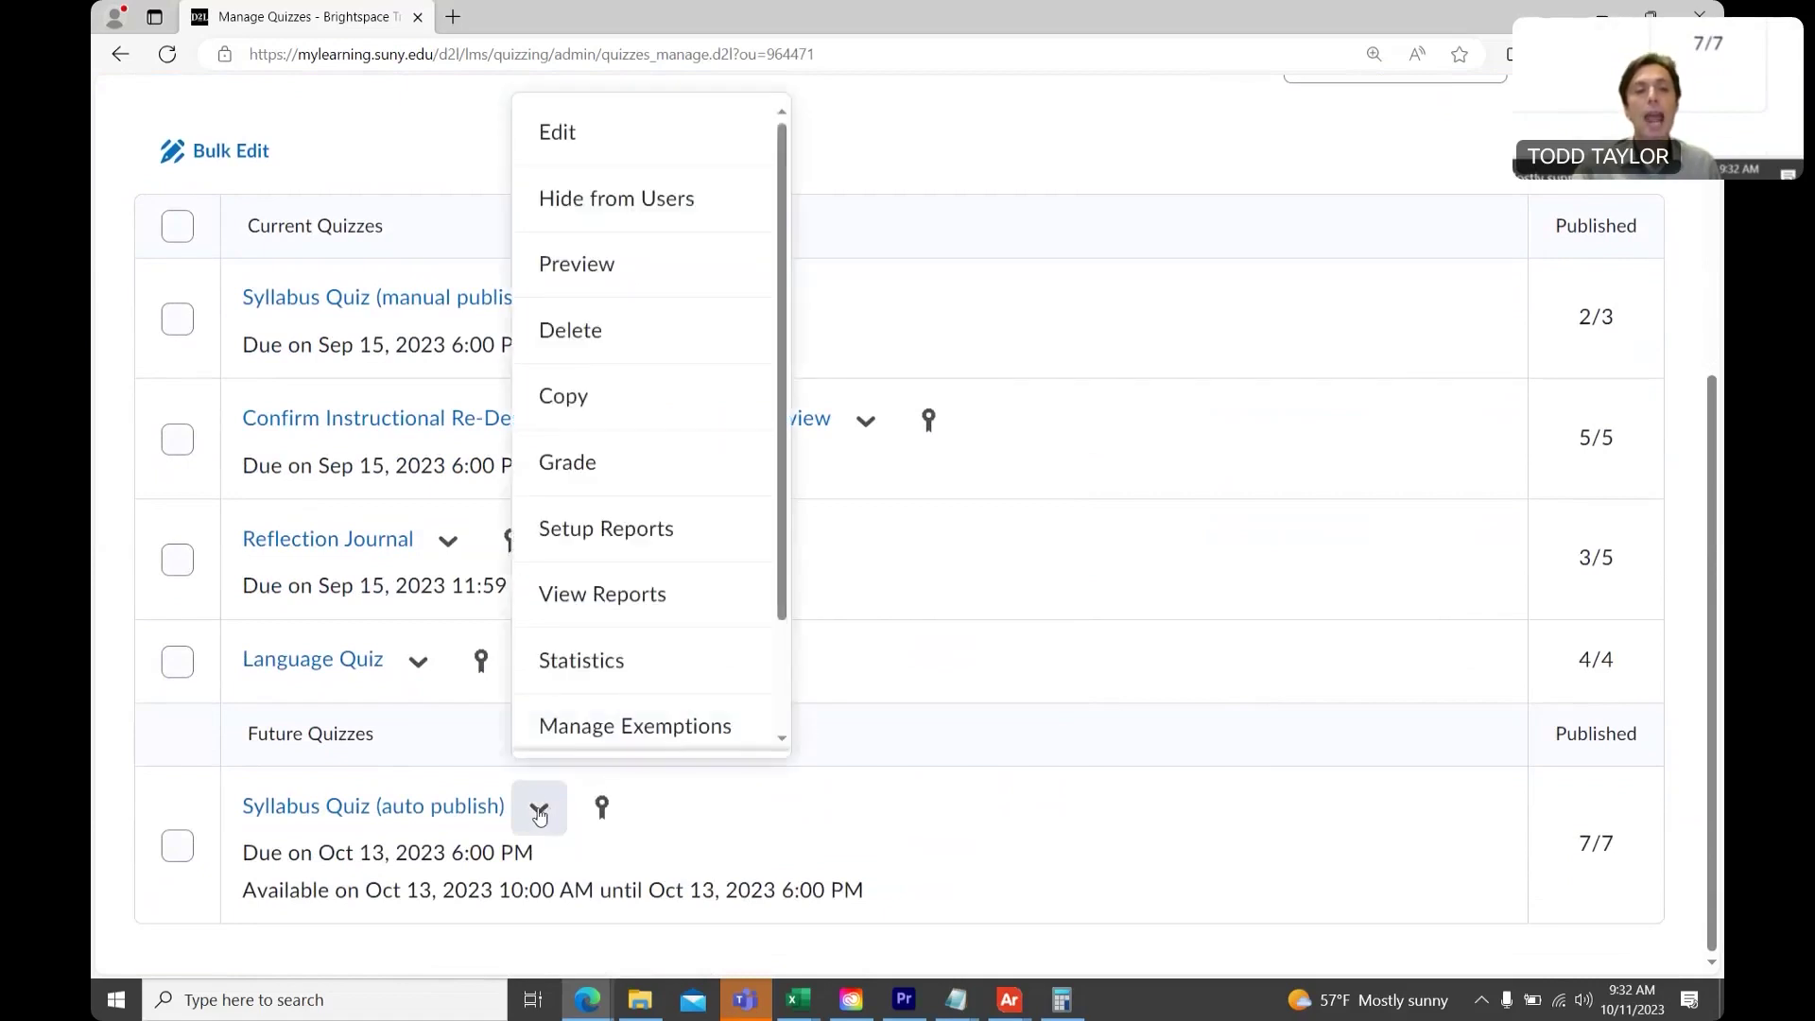
click(655, 140)
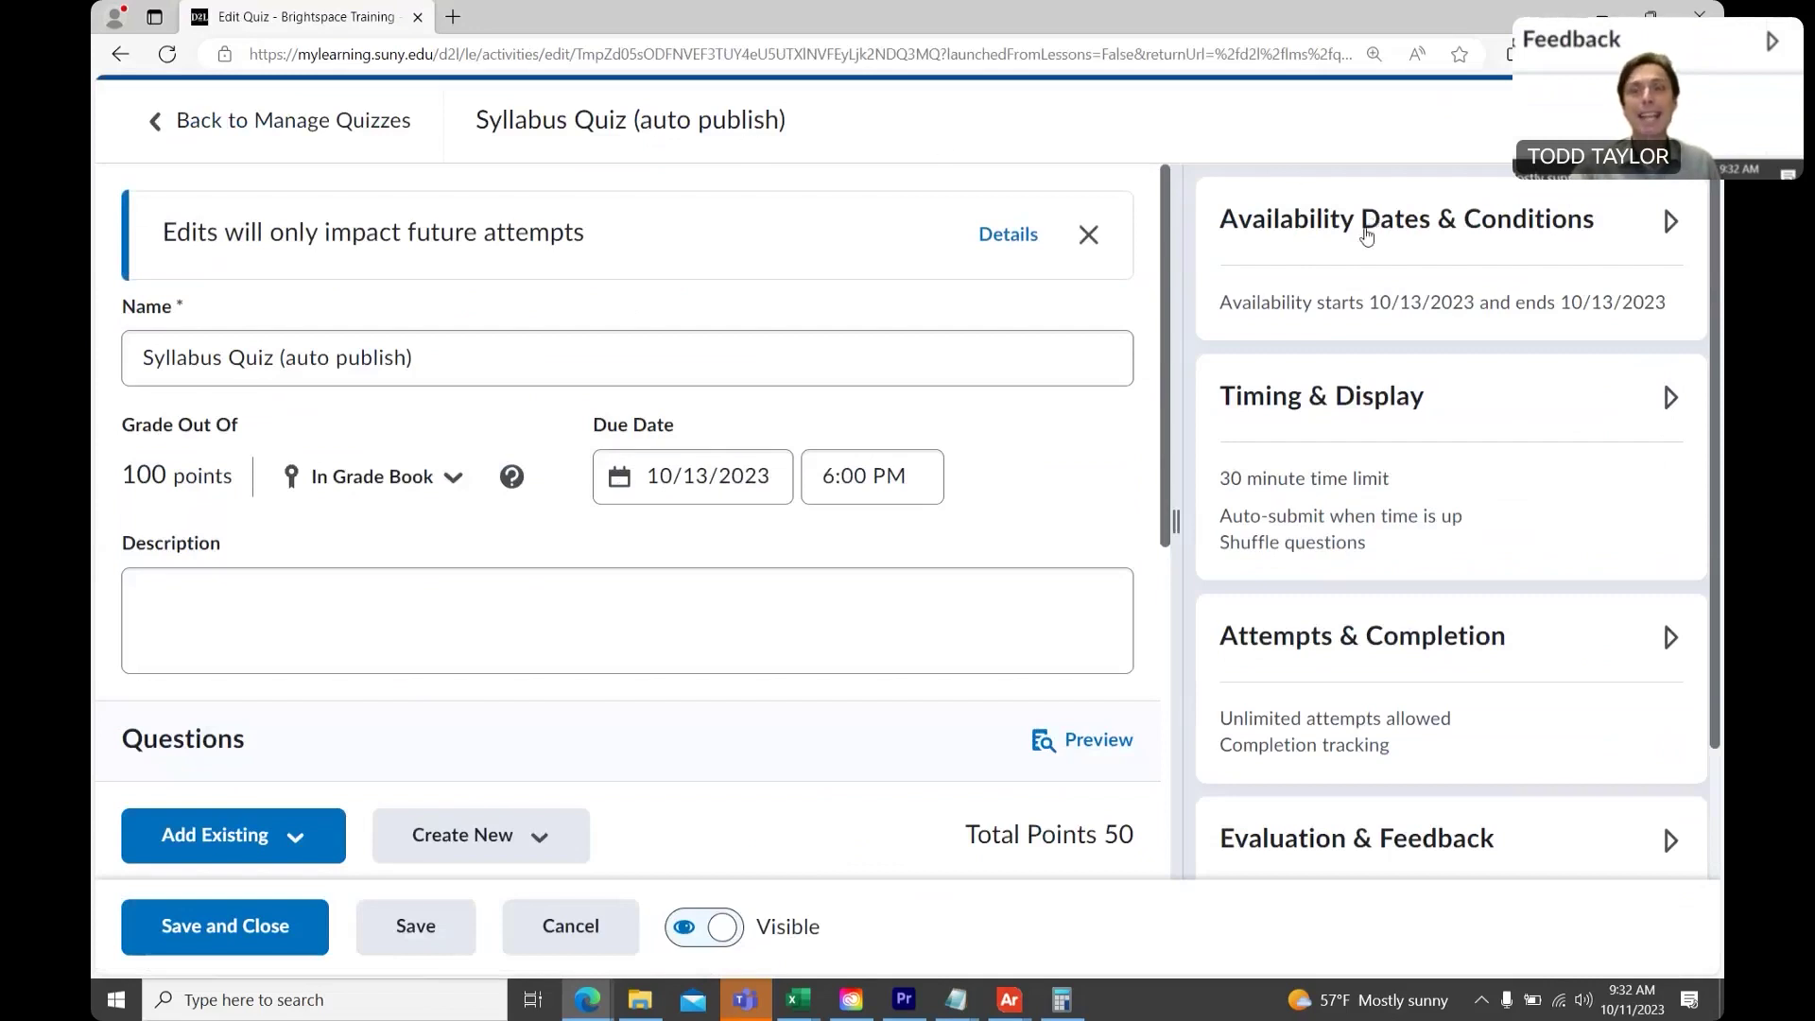
- Start adding users to special access in the quiz's availability dates and conditions
click(1366, 235)
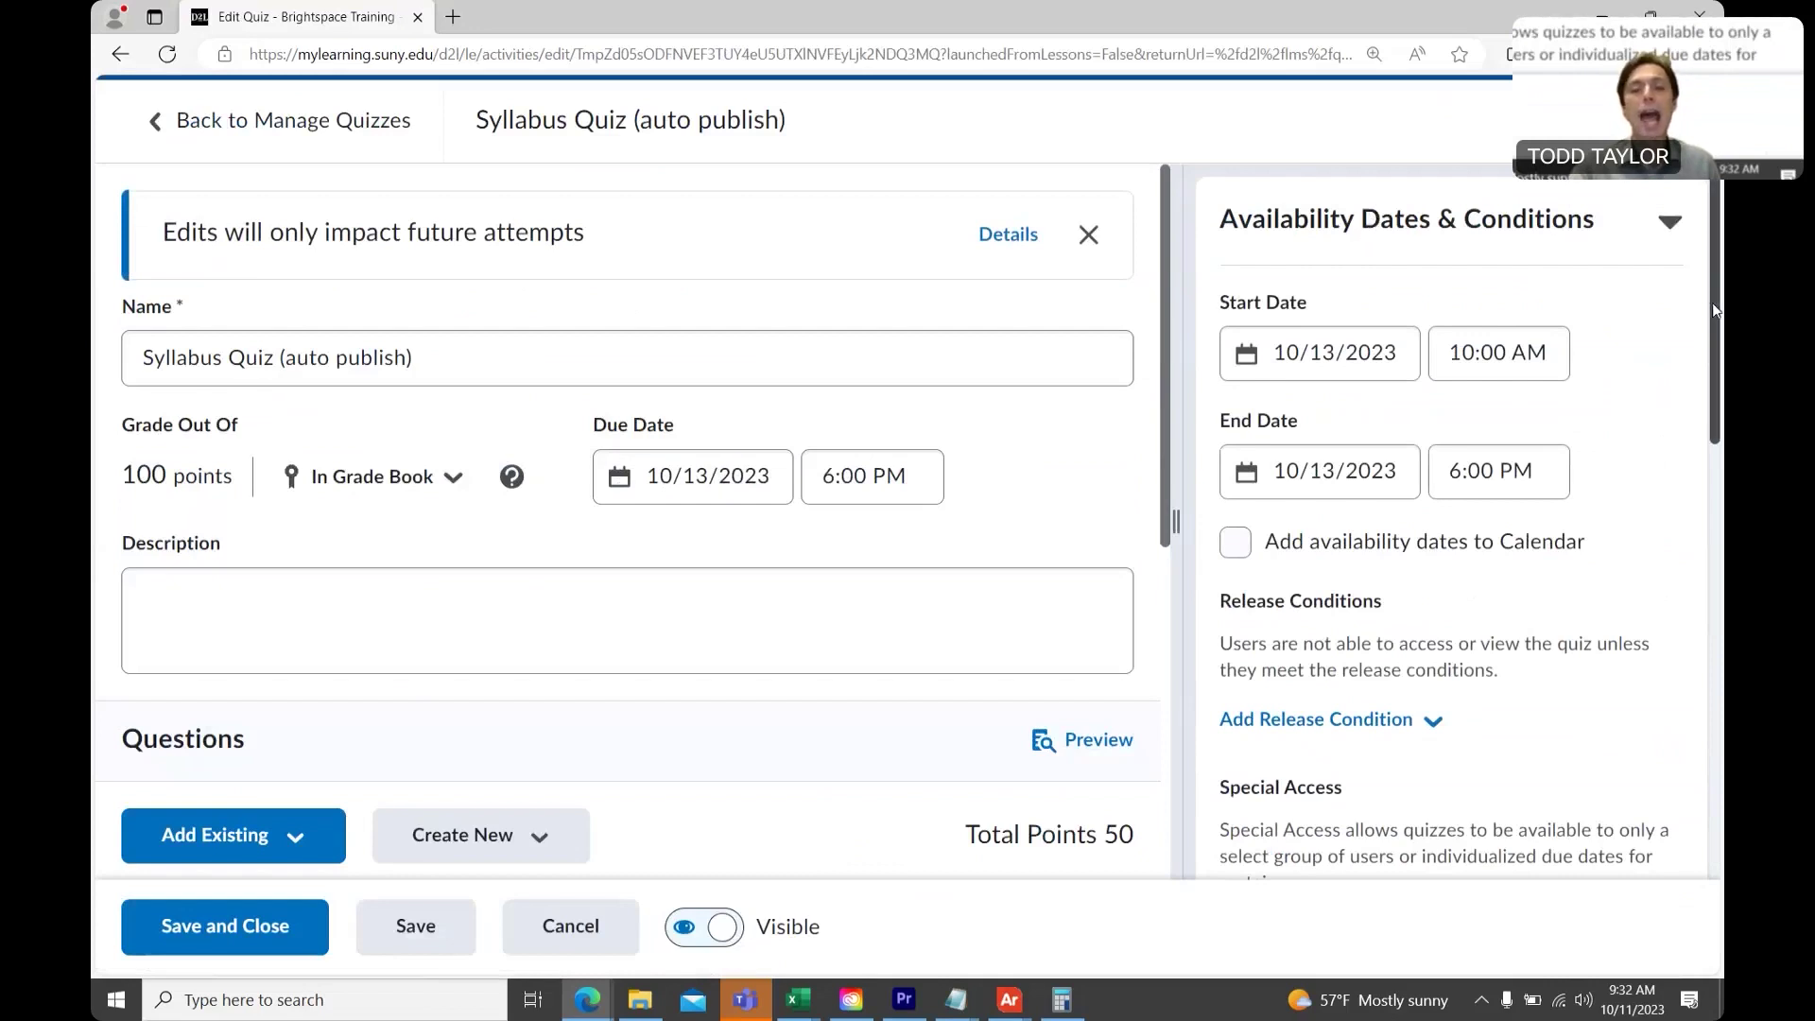
scroll(1714, 305, down, 3)
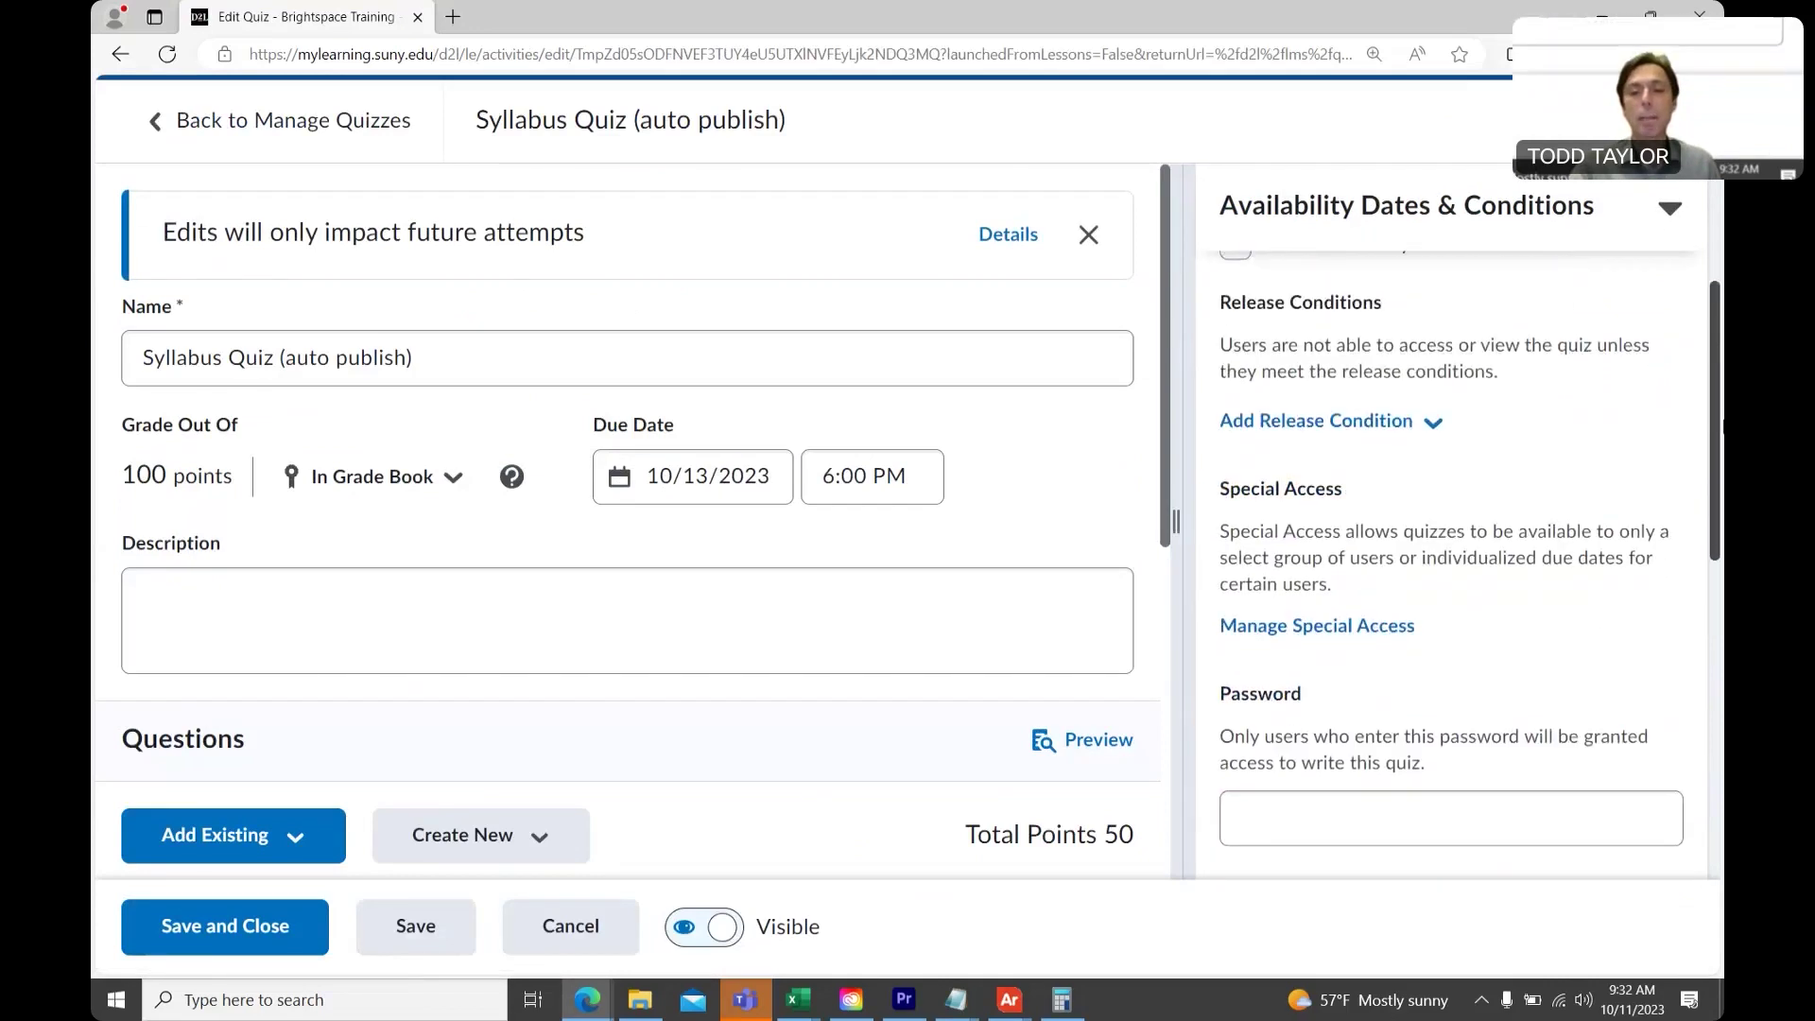
click(1387, 639)
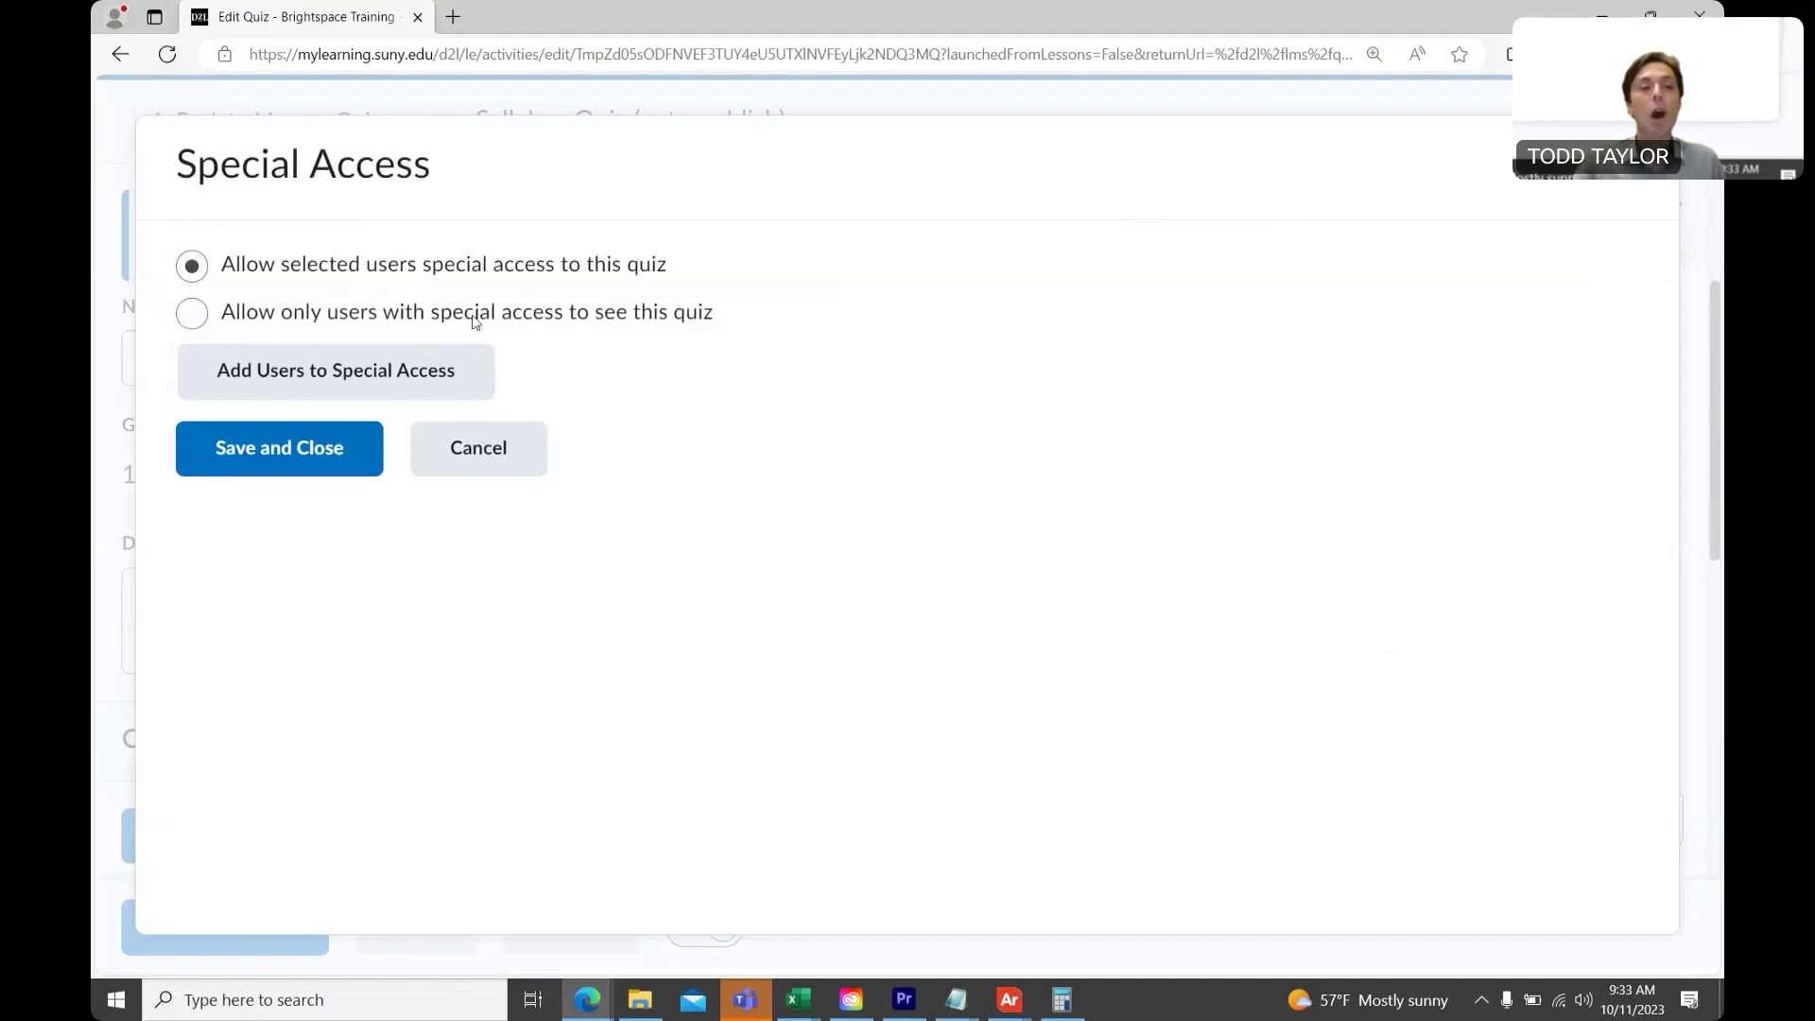
click(442, 374)
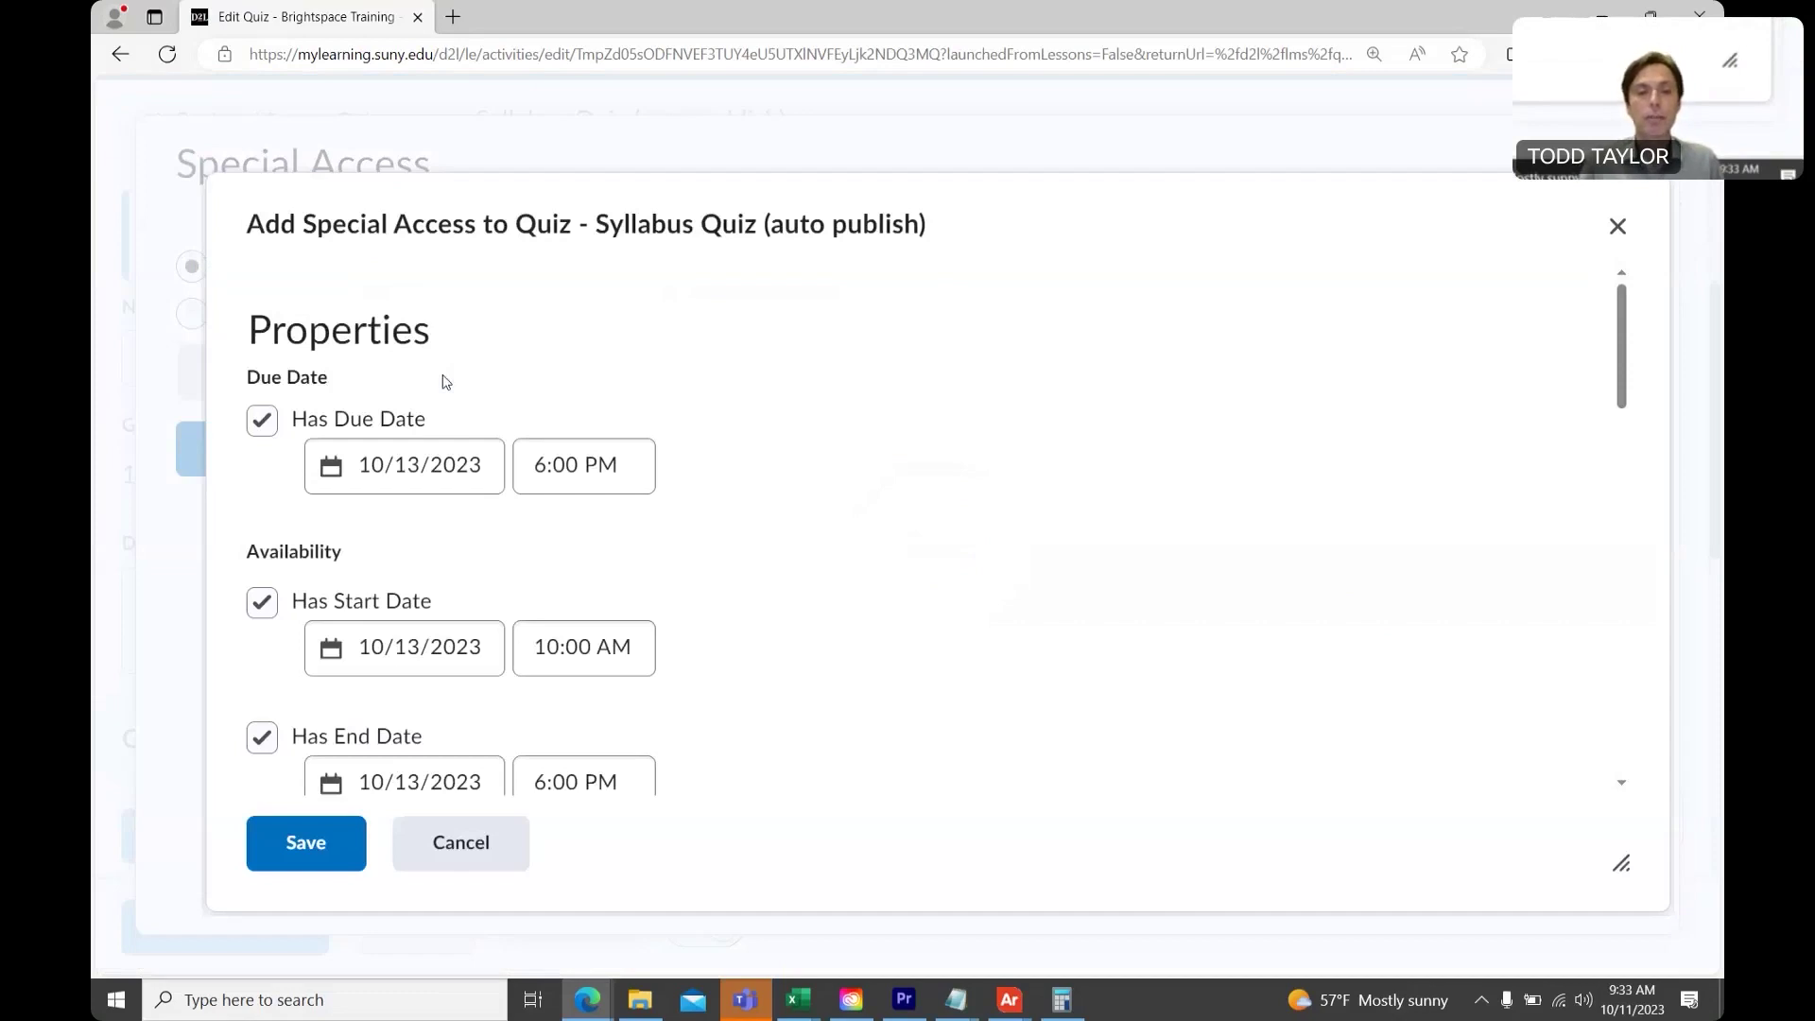
- Set the special access due date, start date and end date to 10/20/2023
click(330, 475)
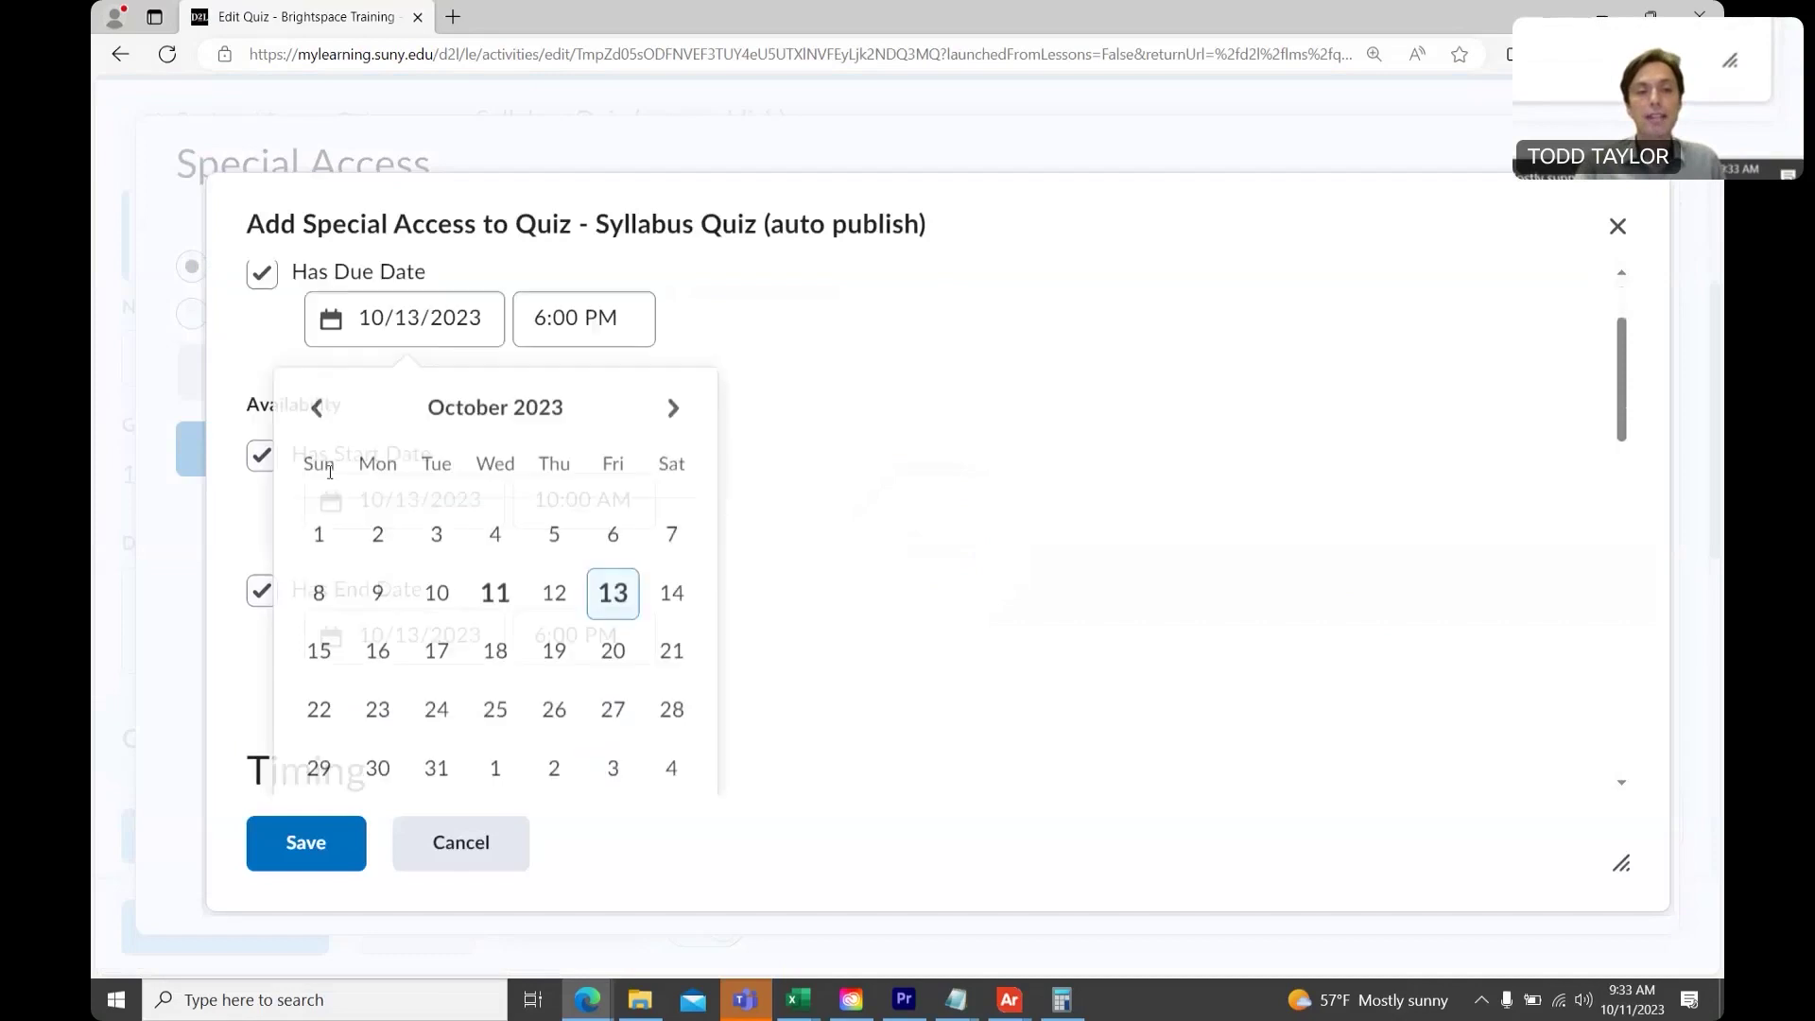
click(617, 662)
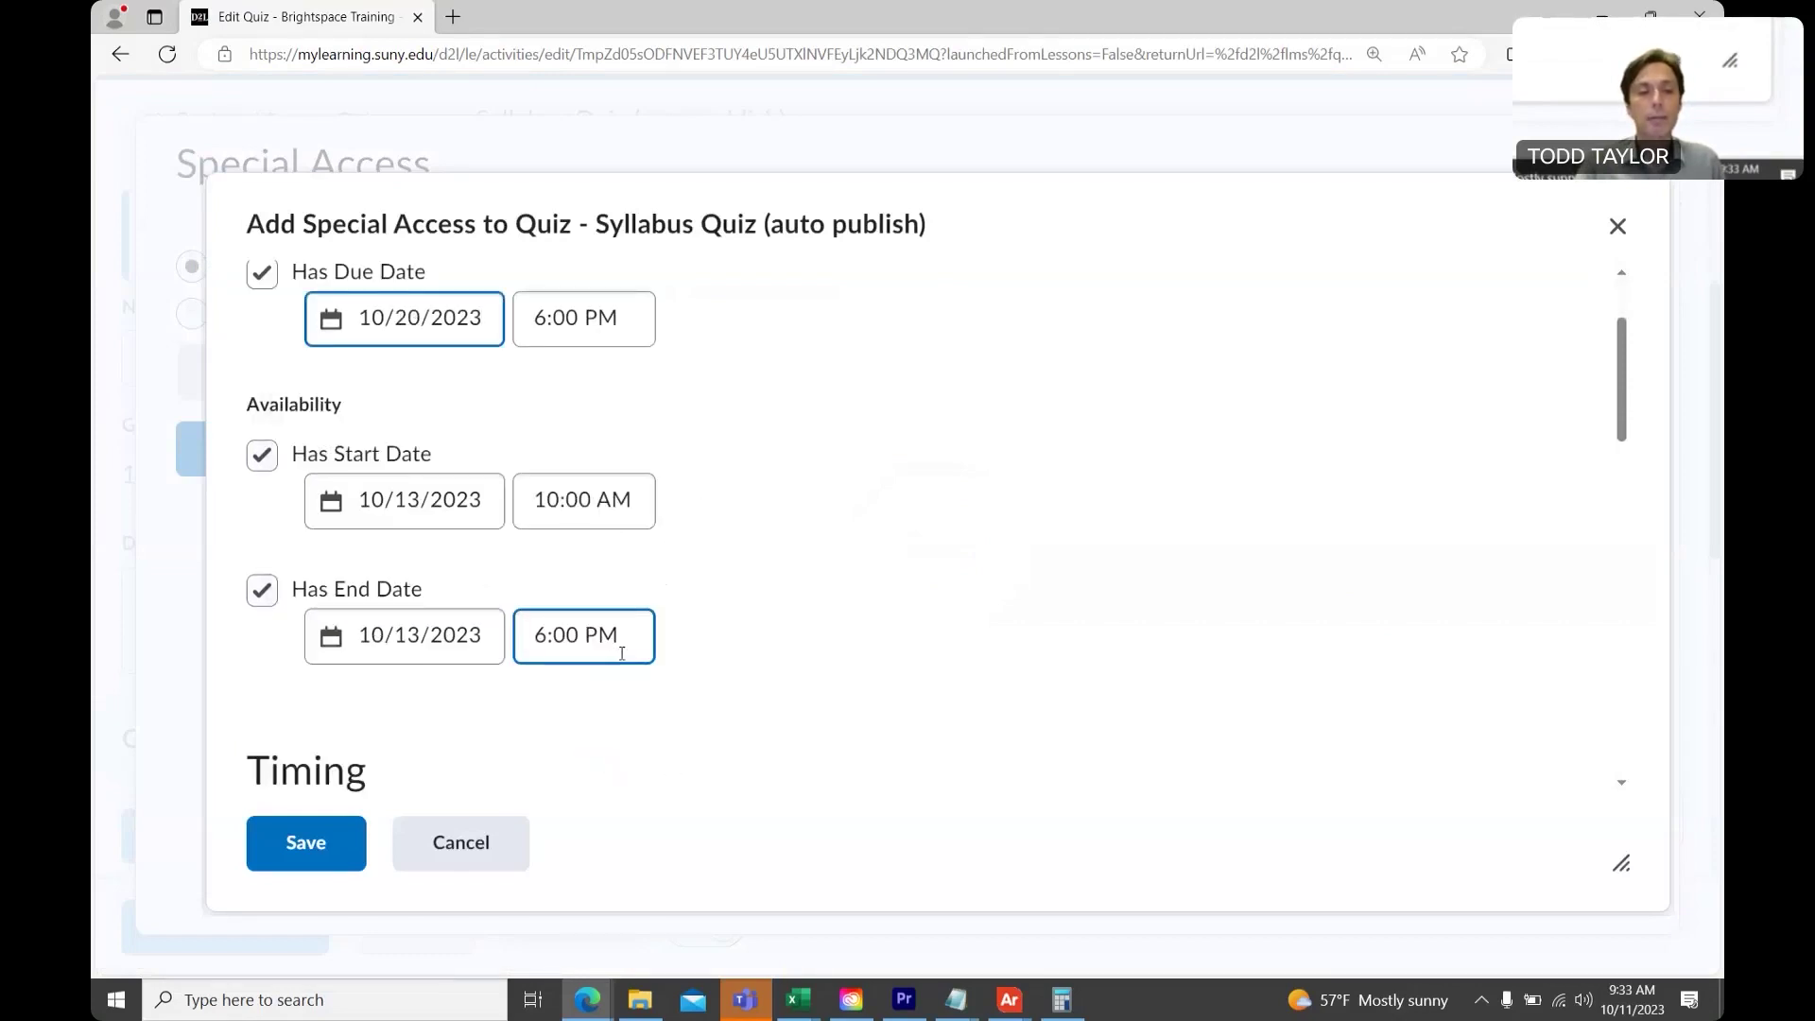
click(337, 510)
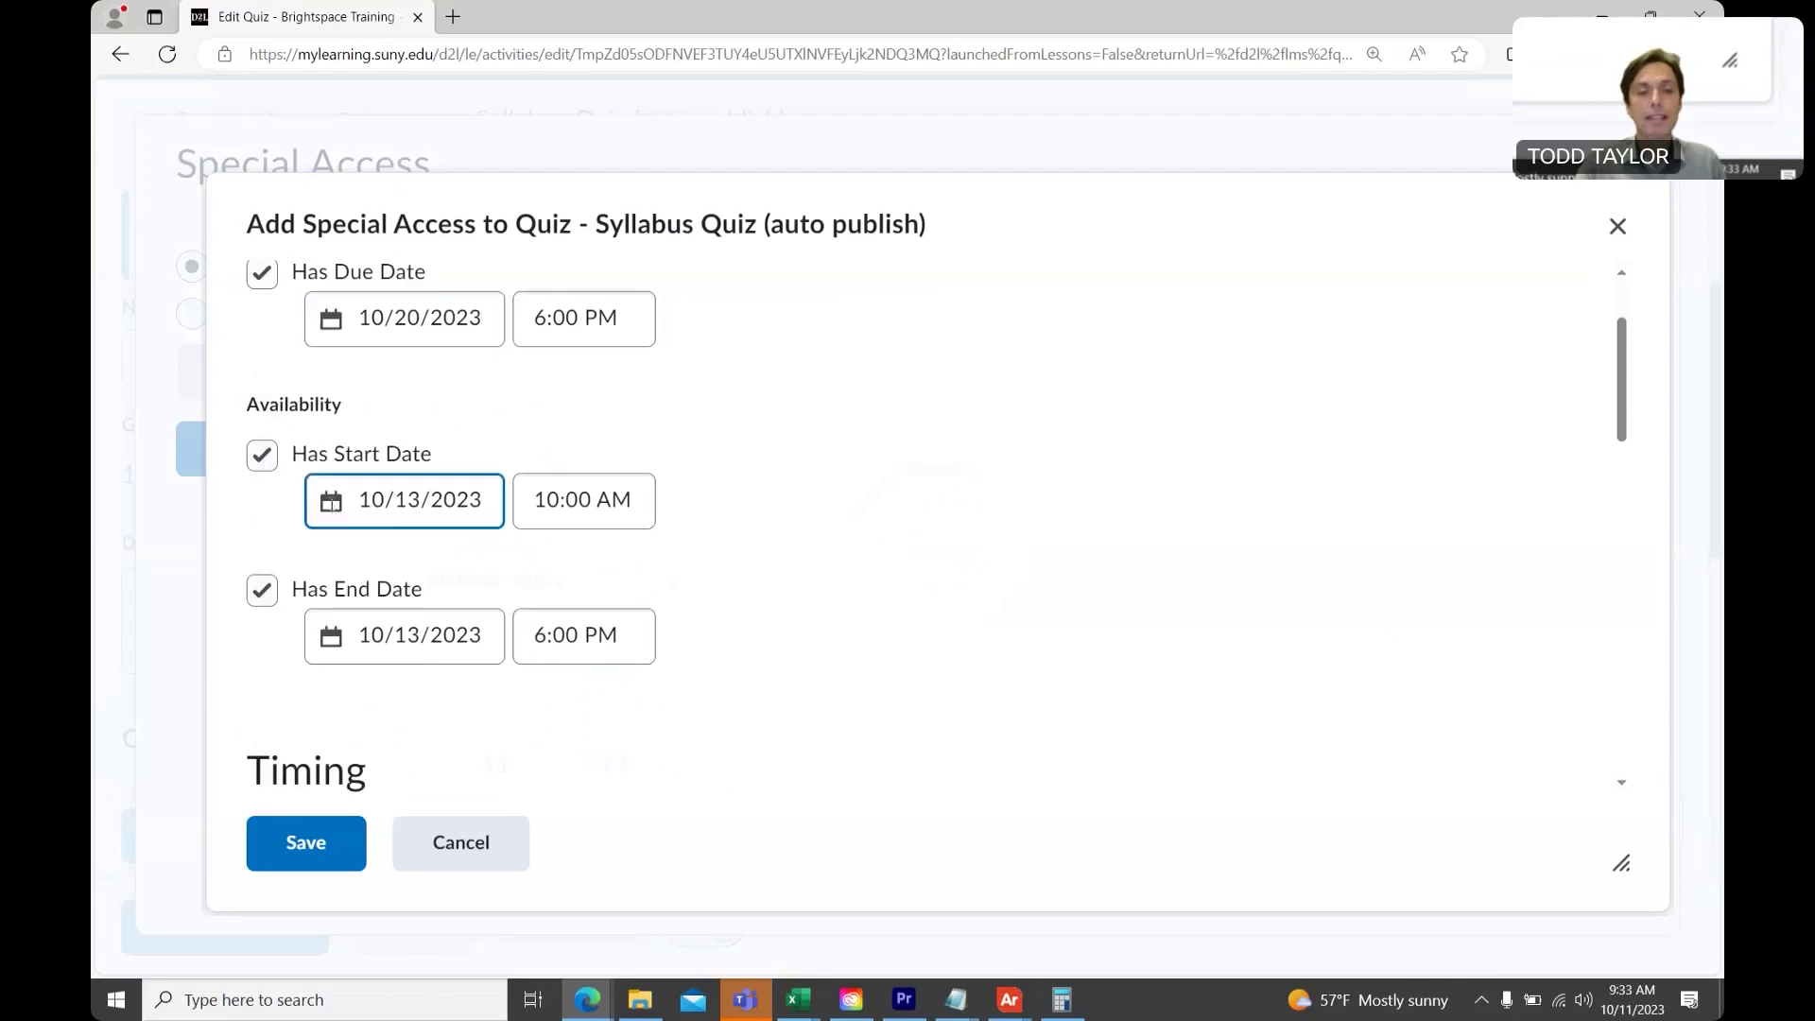
click(610, 683)
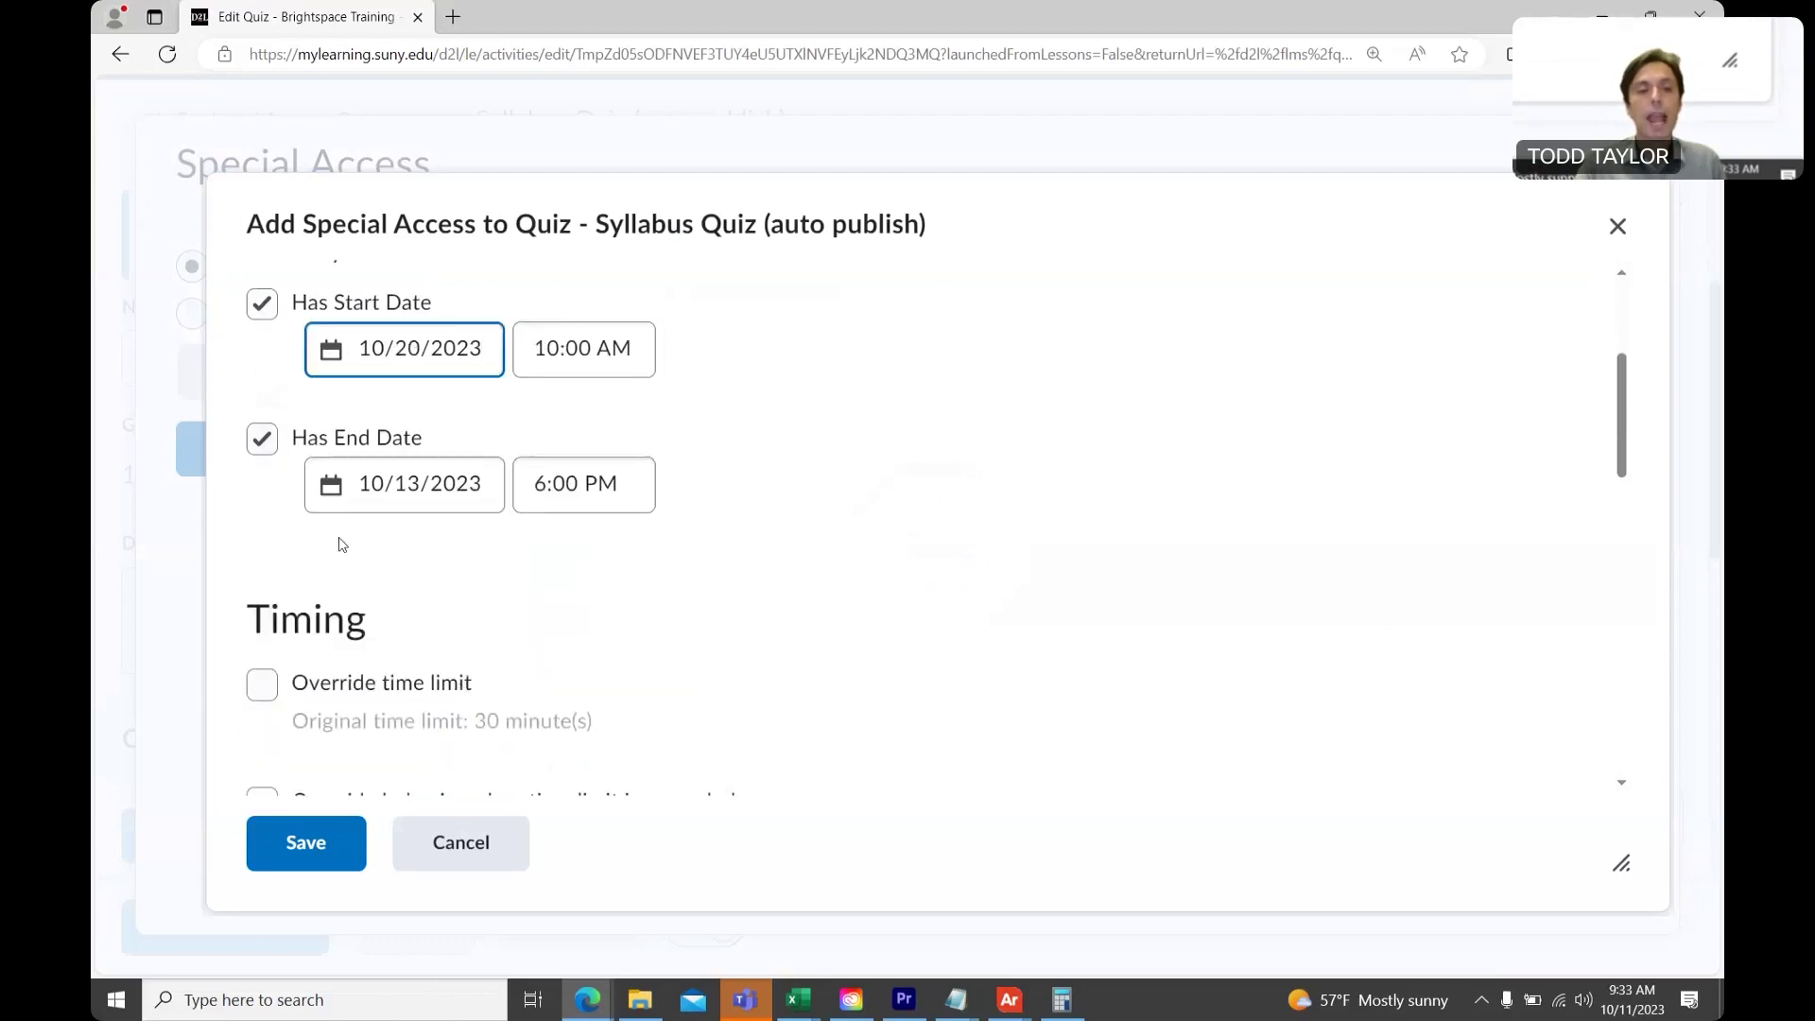
click(330, 499)
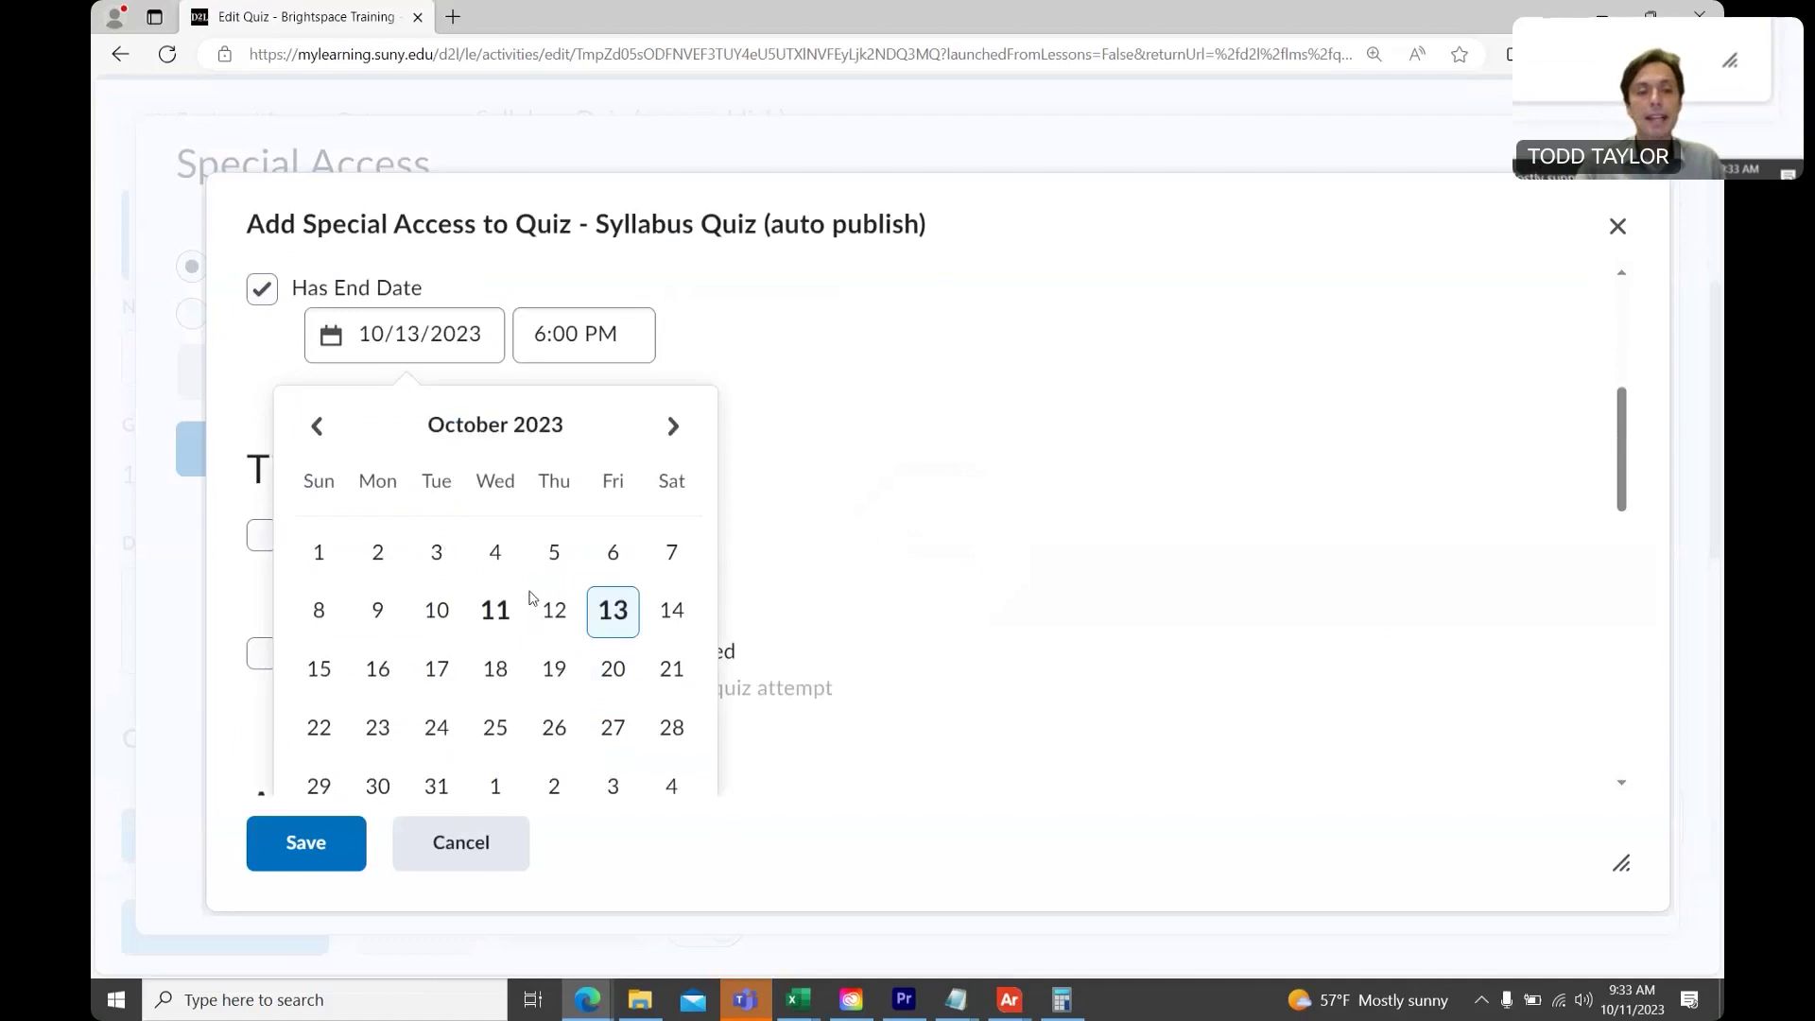
click(610, 668)
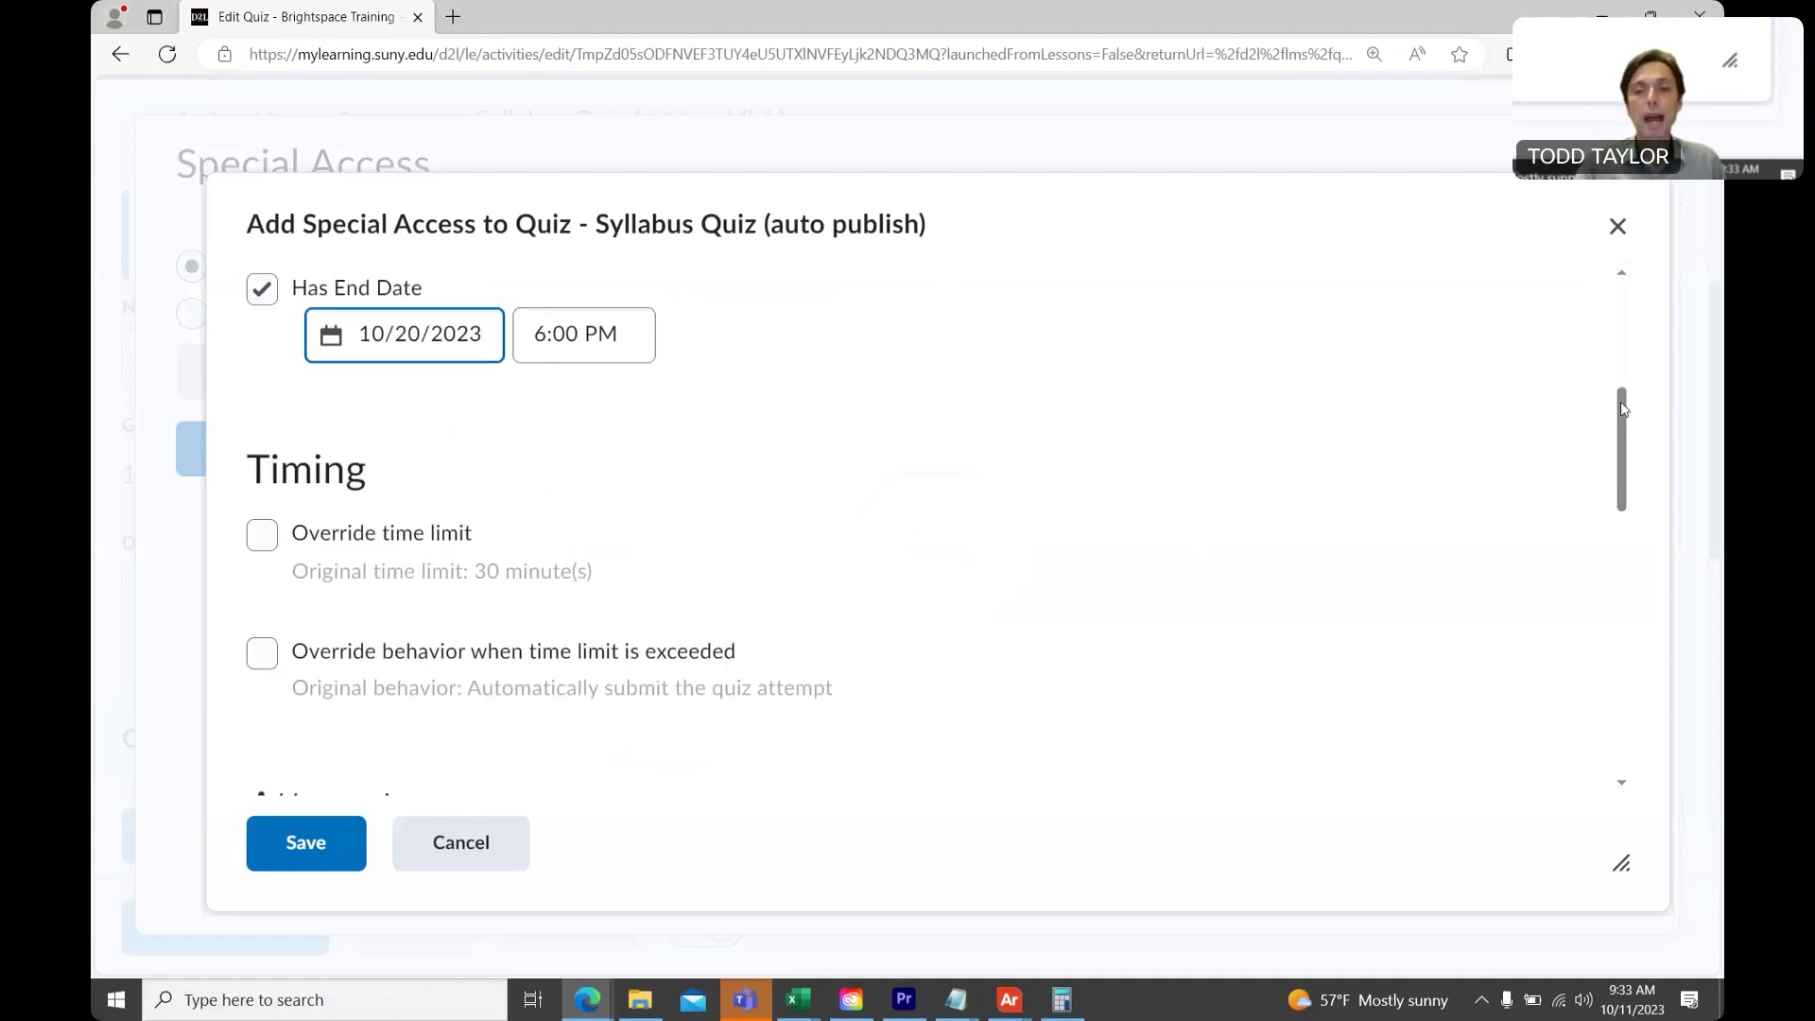
- Grant these special access dates to FIT-Test Student1, then save and close the special access settings and the quiz
scroll(1619, 416, down, 2)
scroll(1642, 477, down, 8)
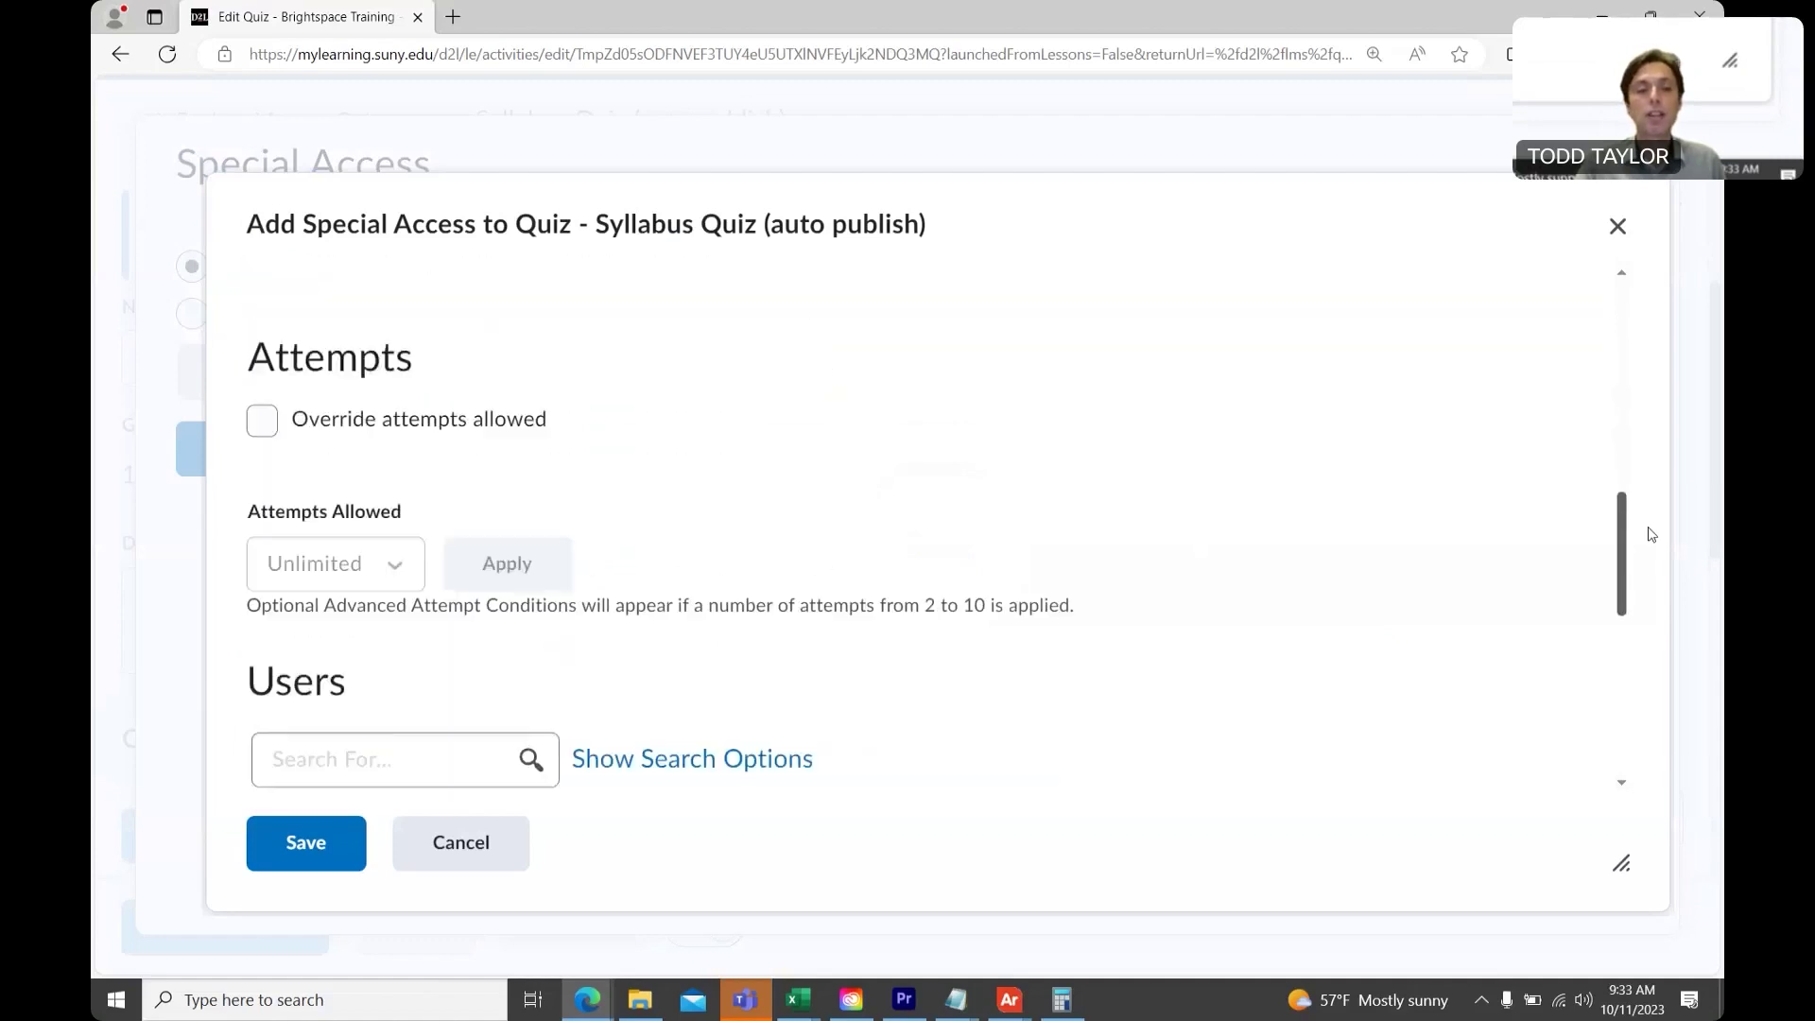
scroll(1674, 628, down, 2)
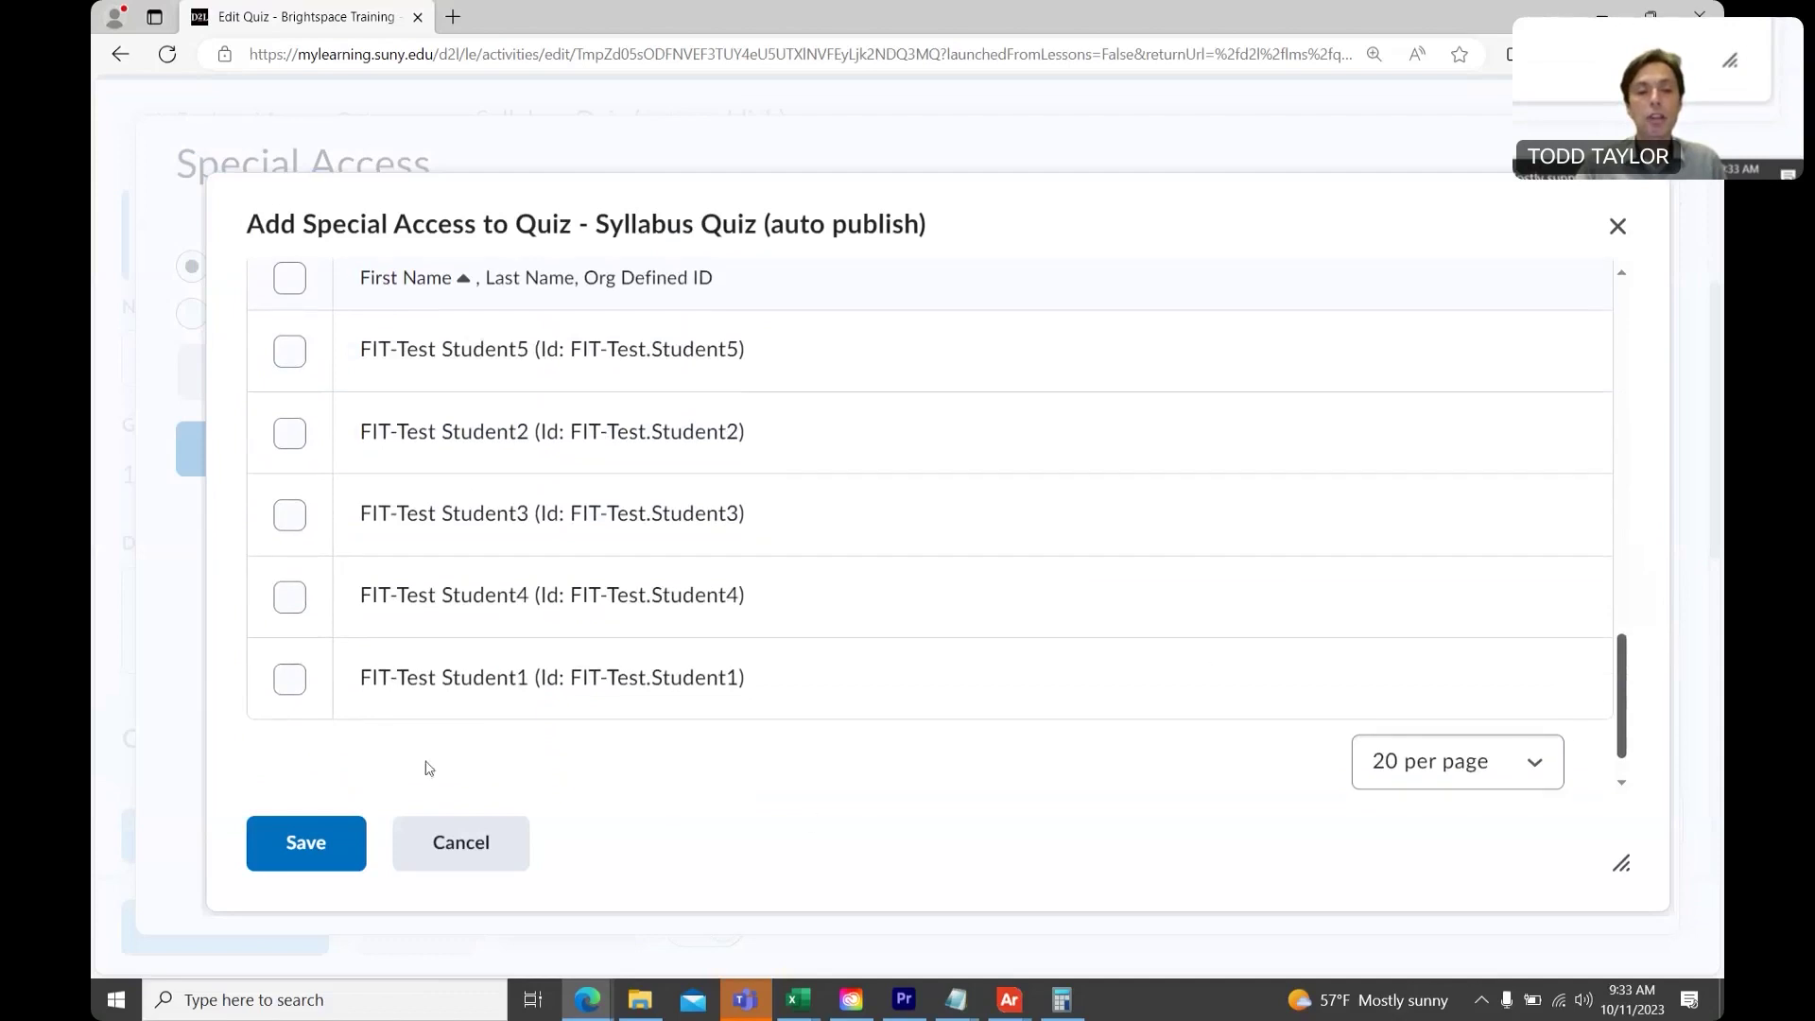
click(290, 680)
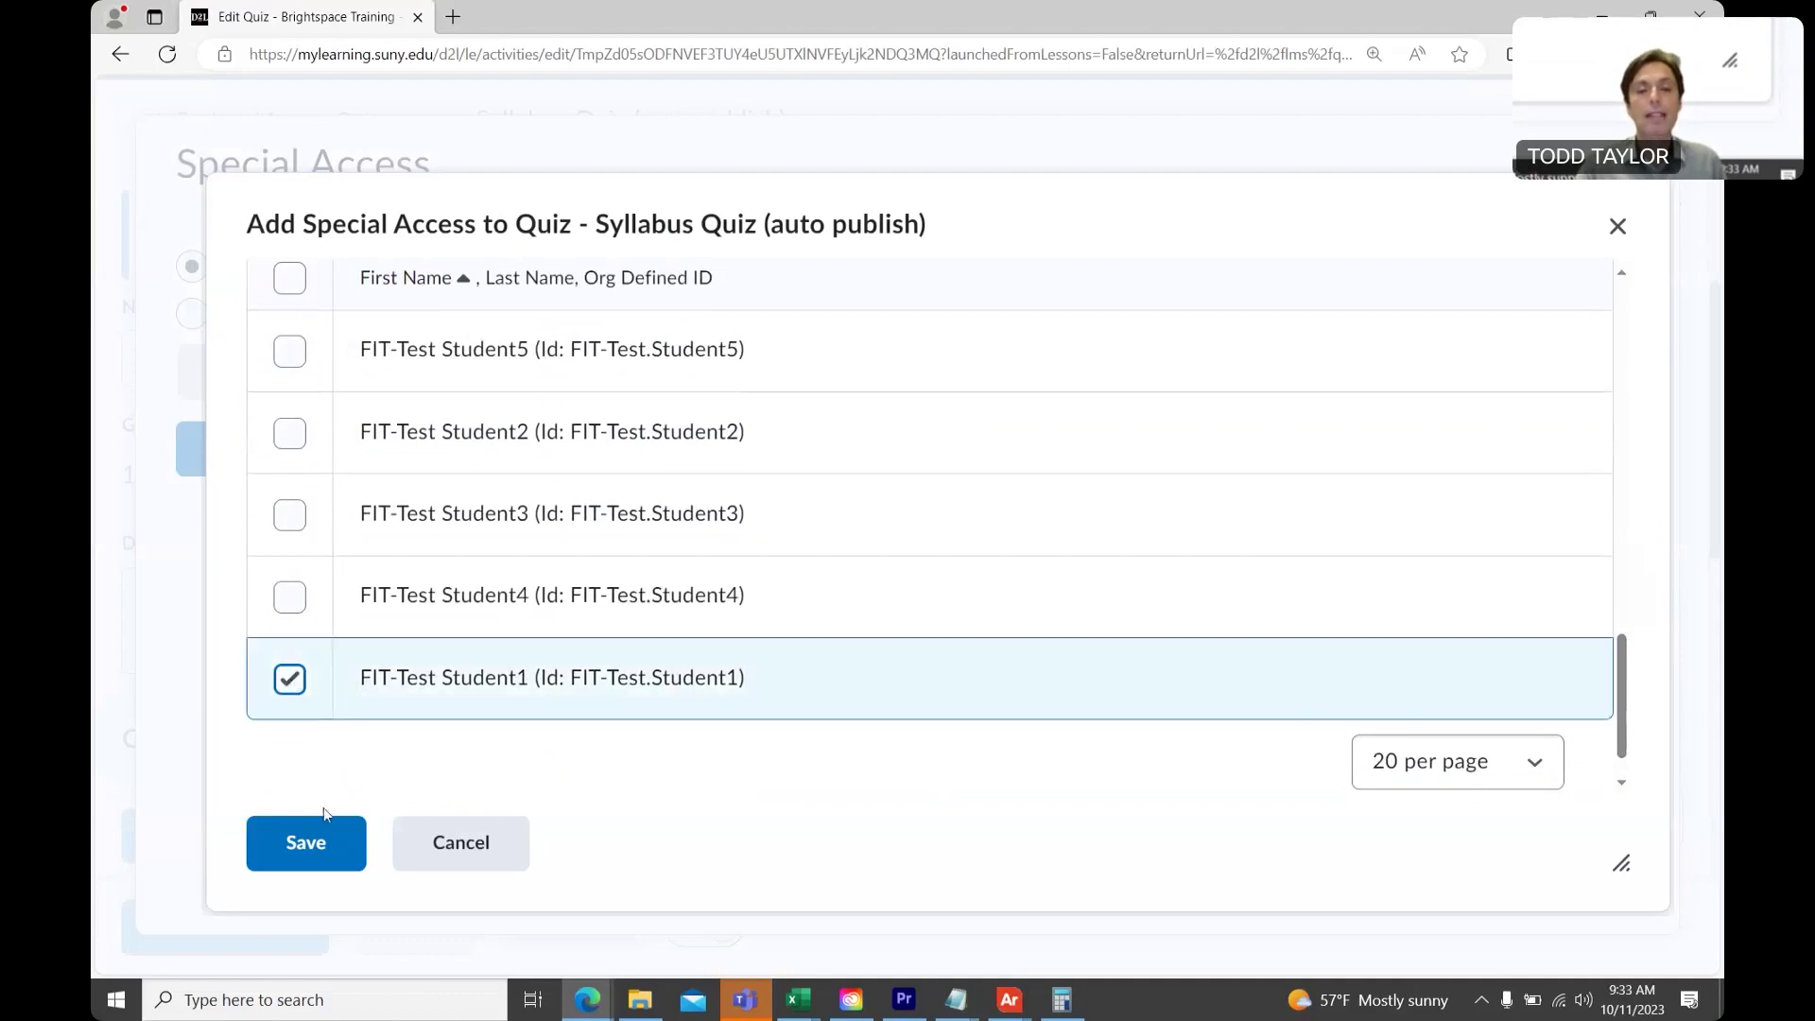
click(322, 846)
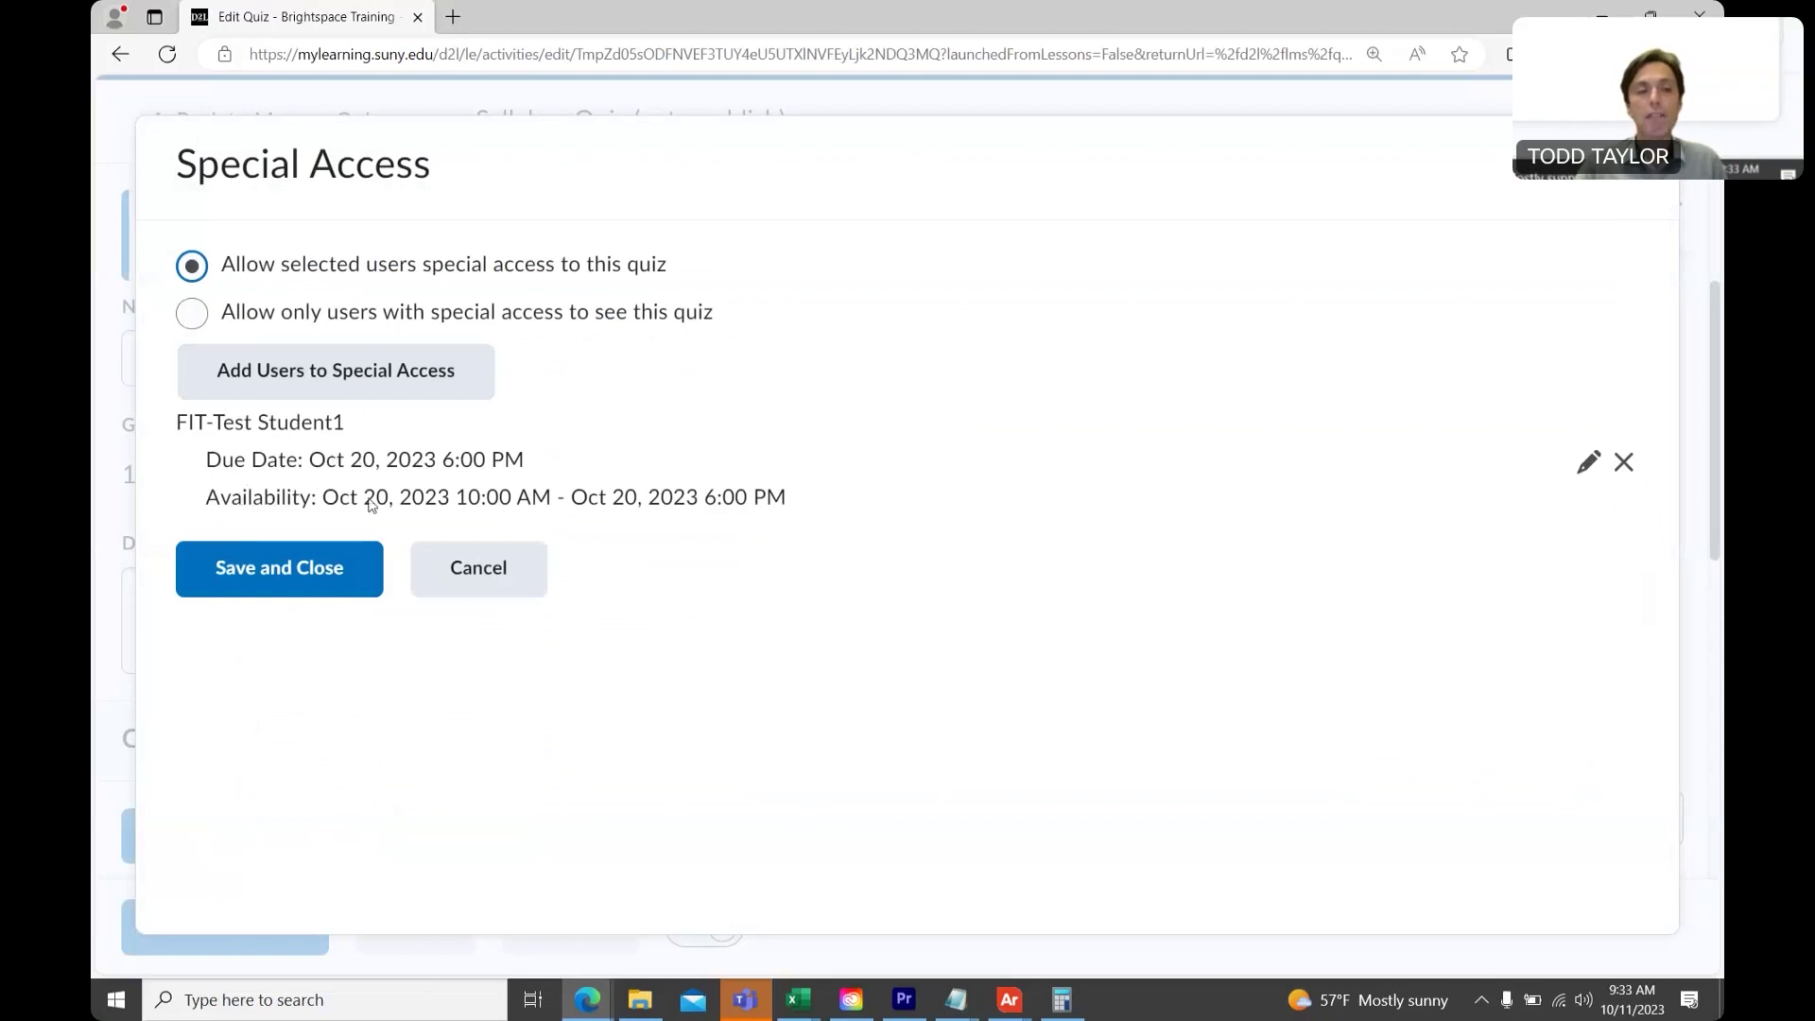
click(305, 579)
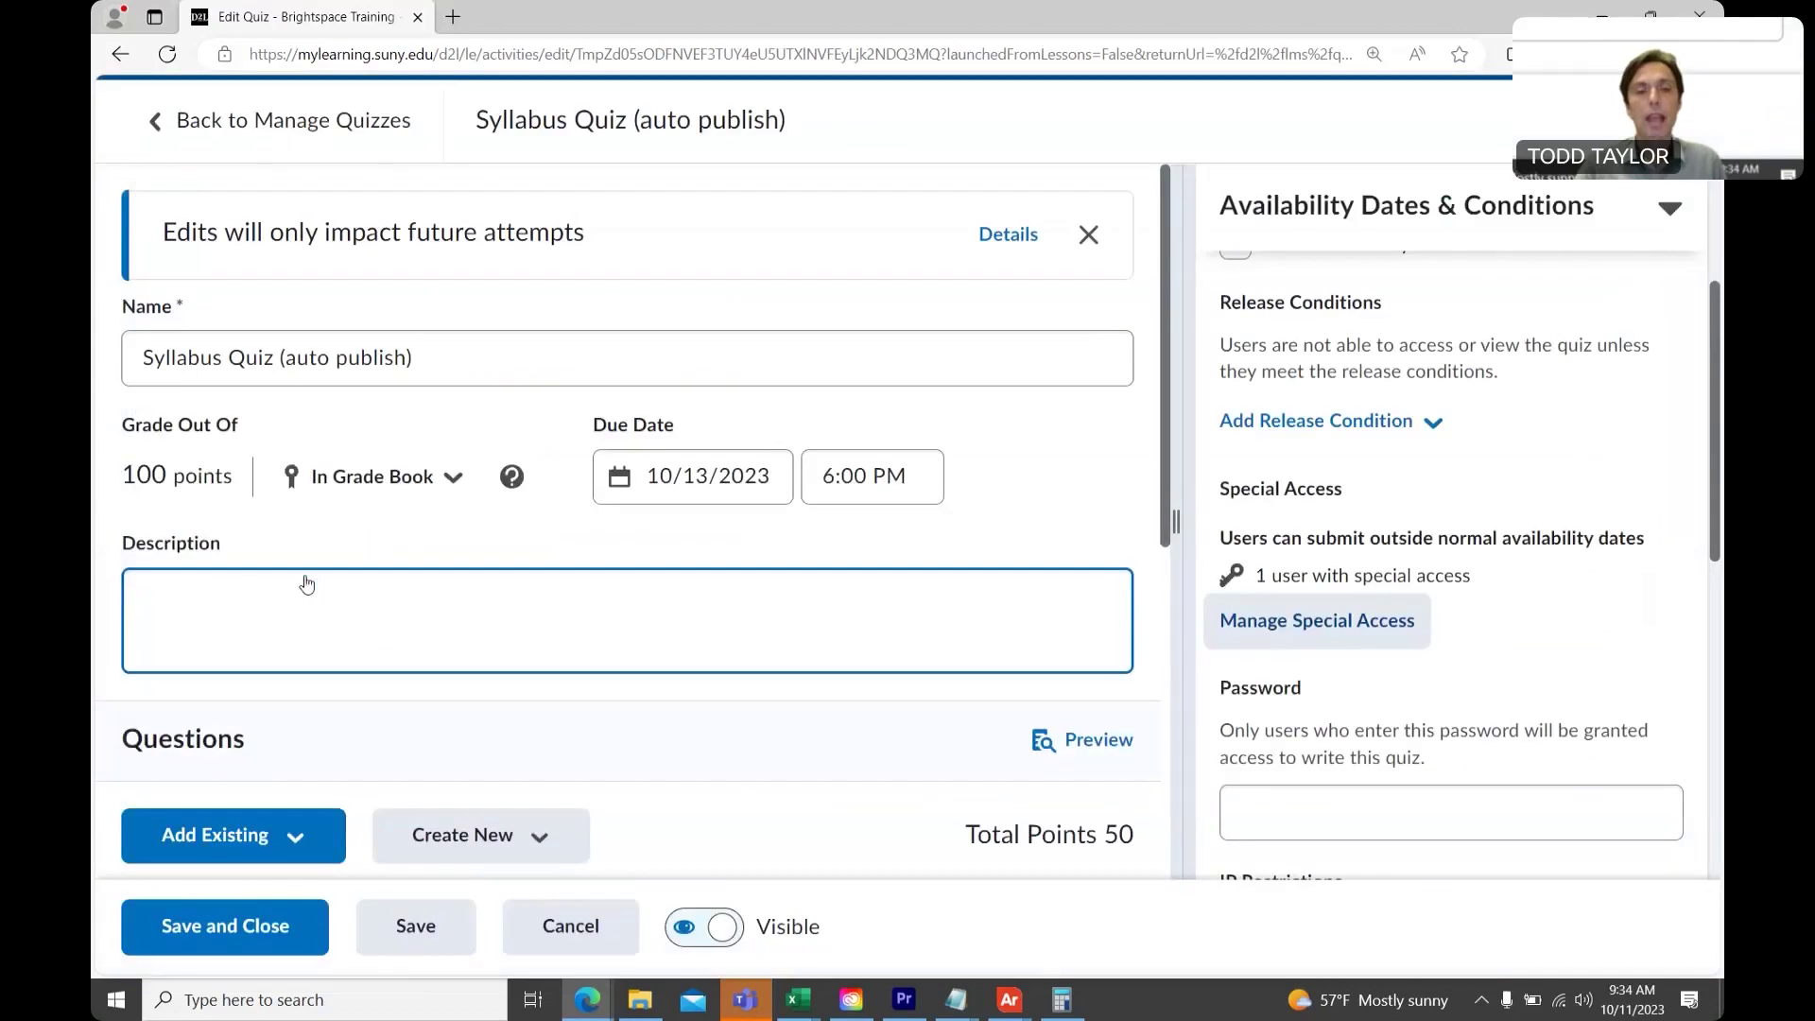
click(176, 931)
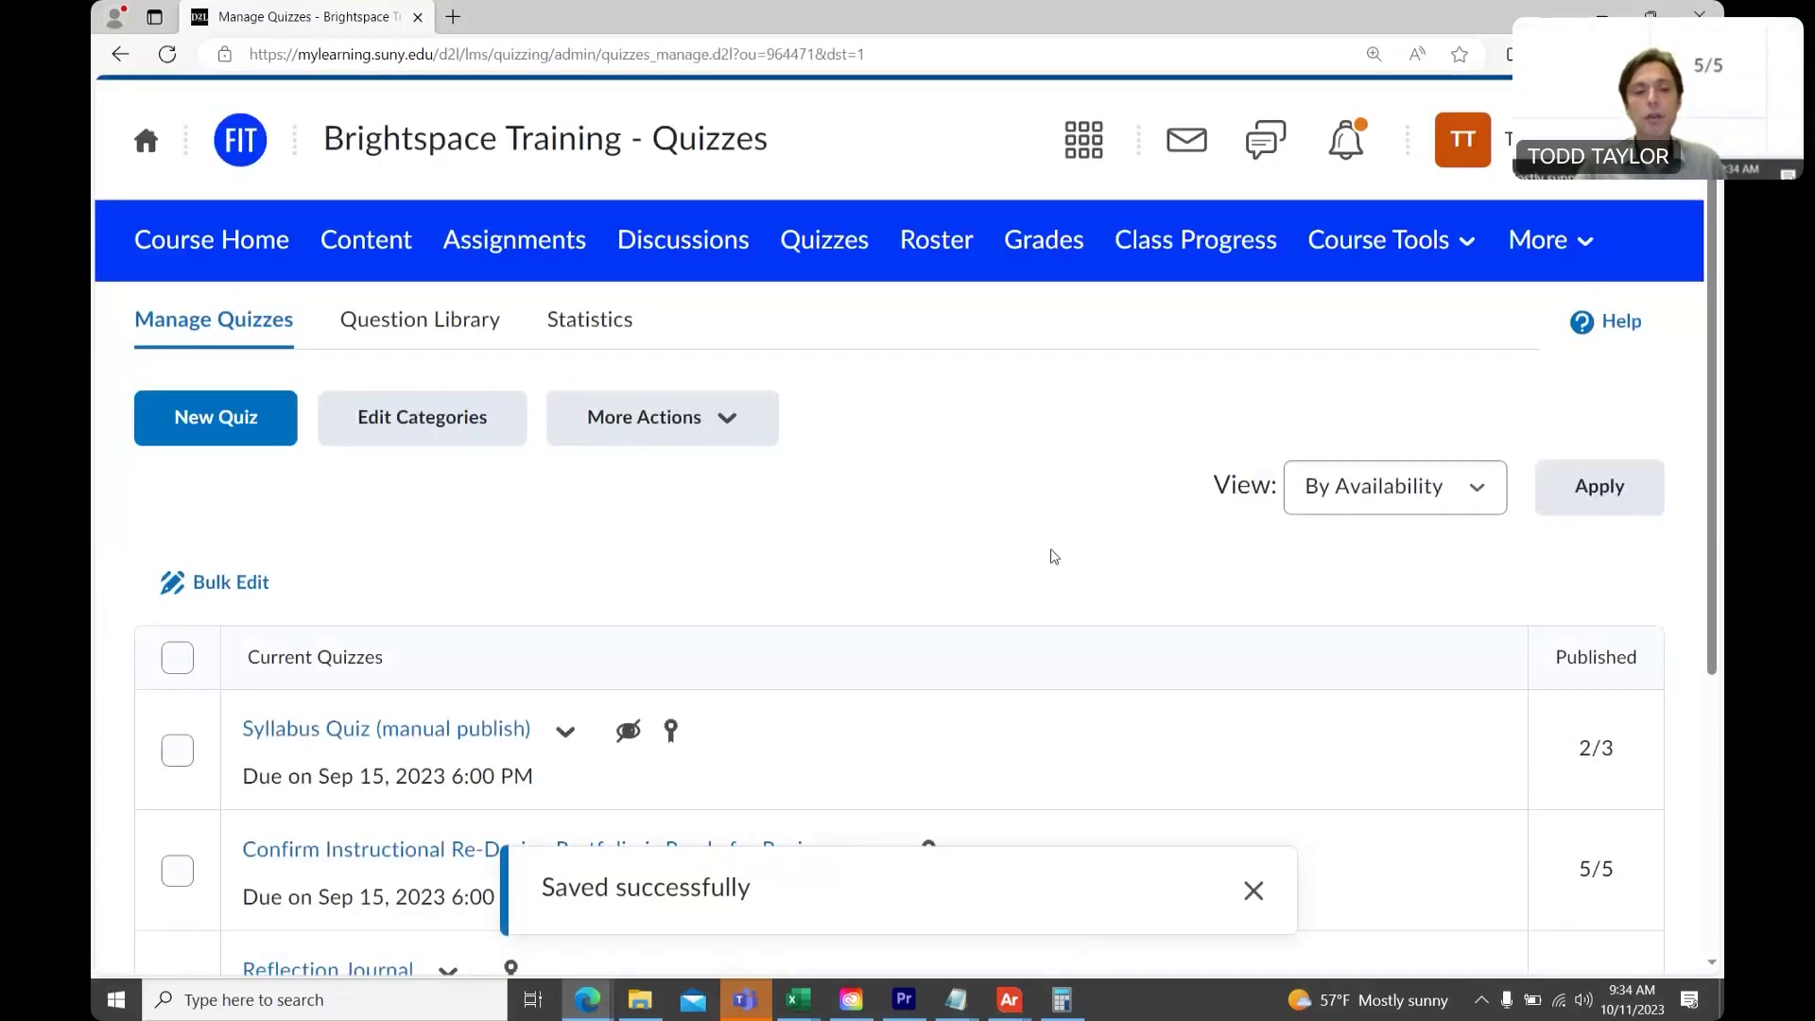
- Check the special access indicator on Syllabus Quiz (auto publish) and reopen that quiz for editing
scroll(1054, 556, down, 5)
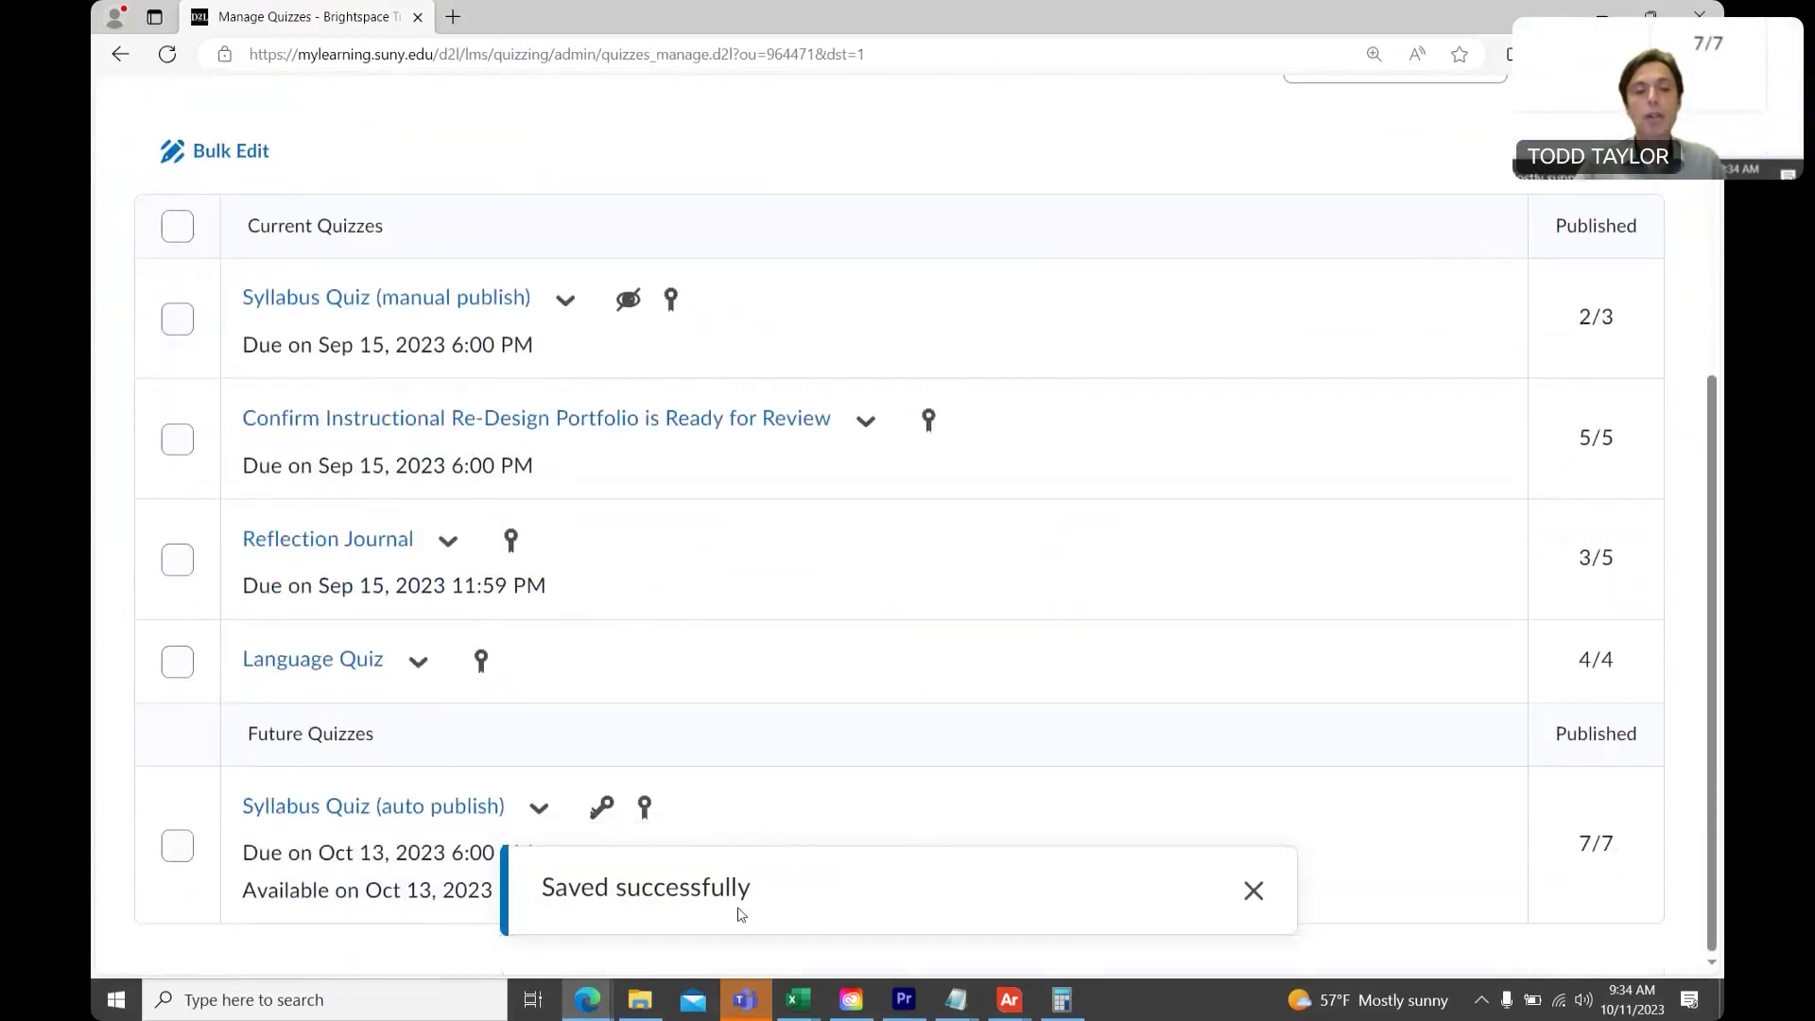
mouse_move(605, 811)
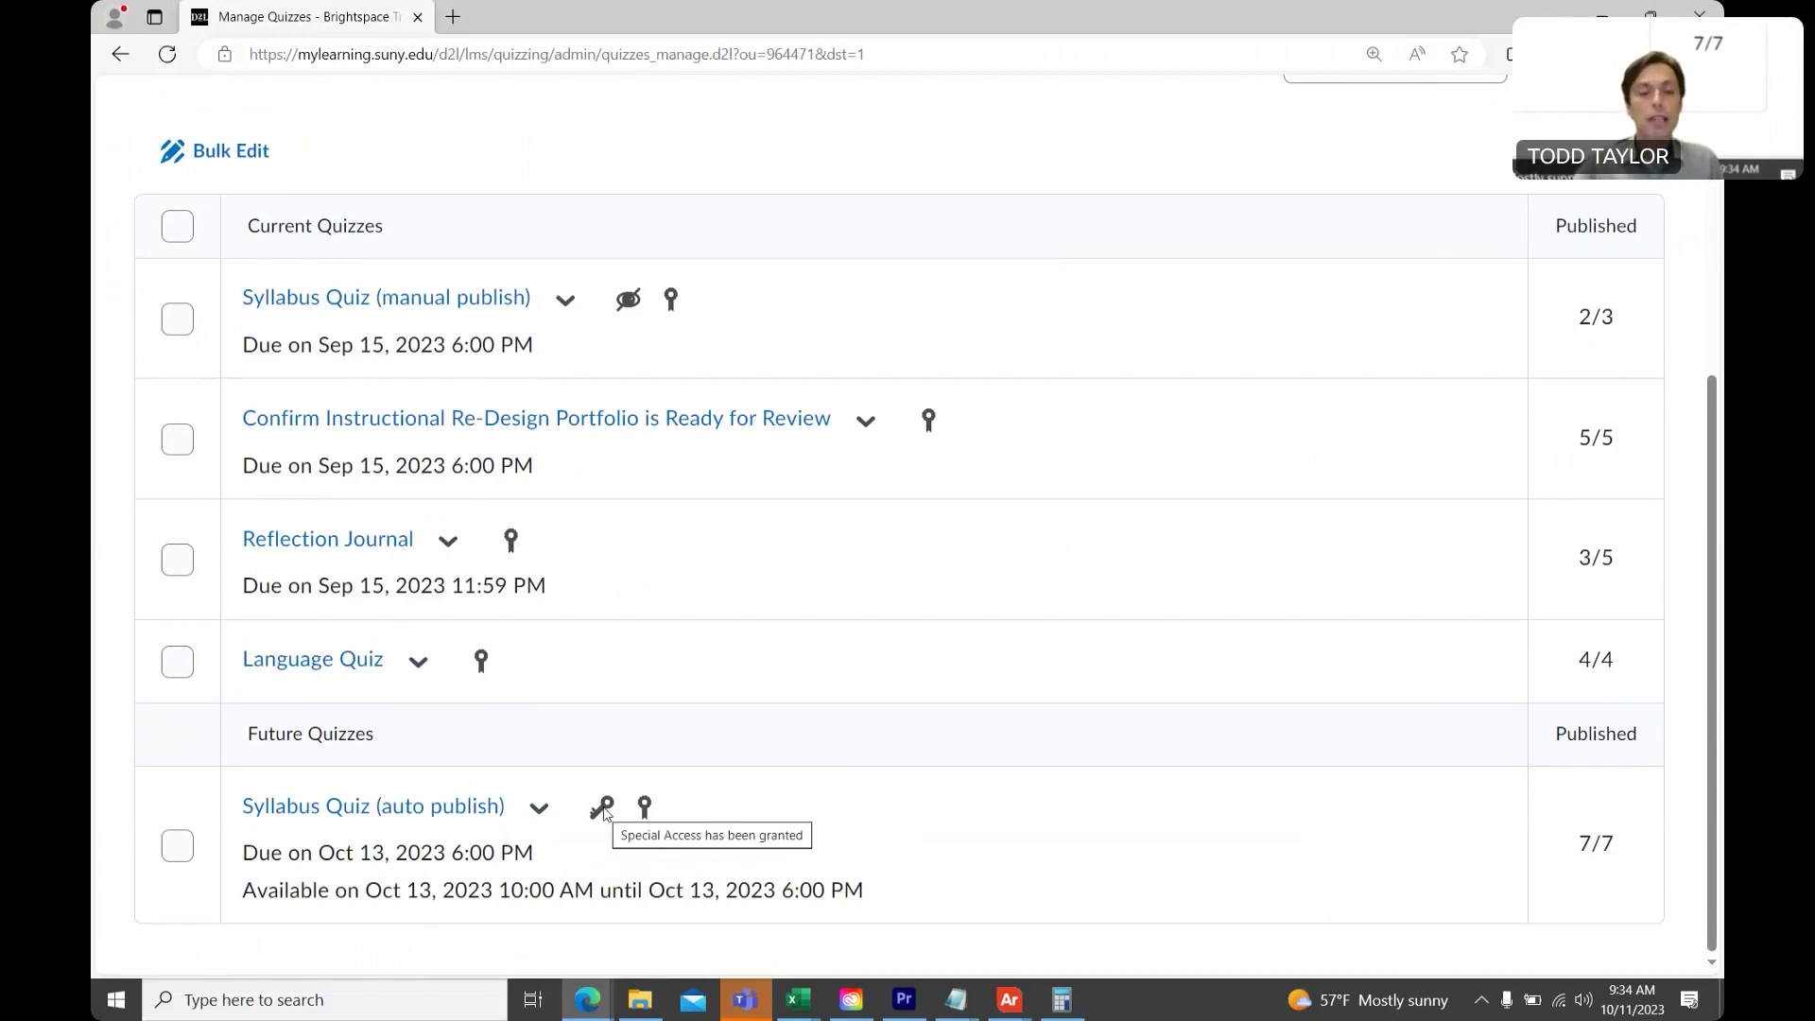
click(539, 811)
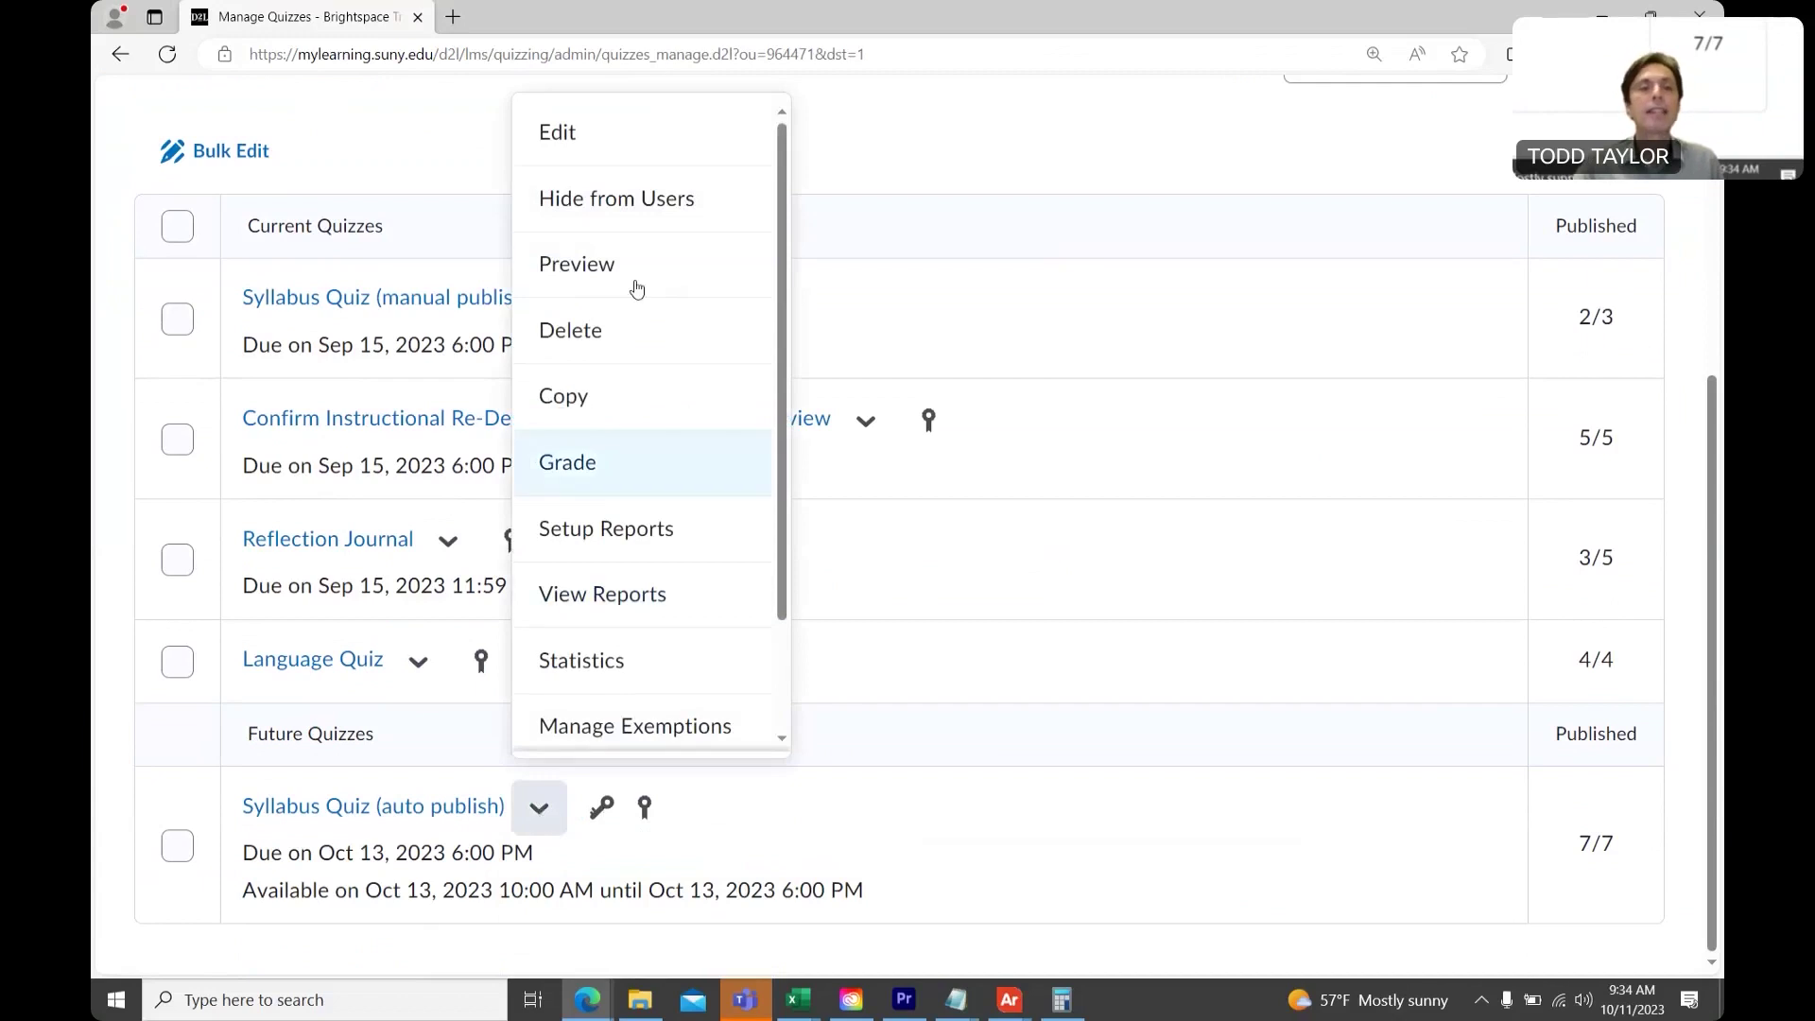
click(654, 148)
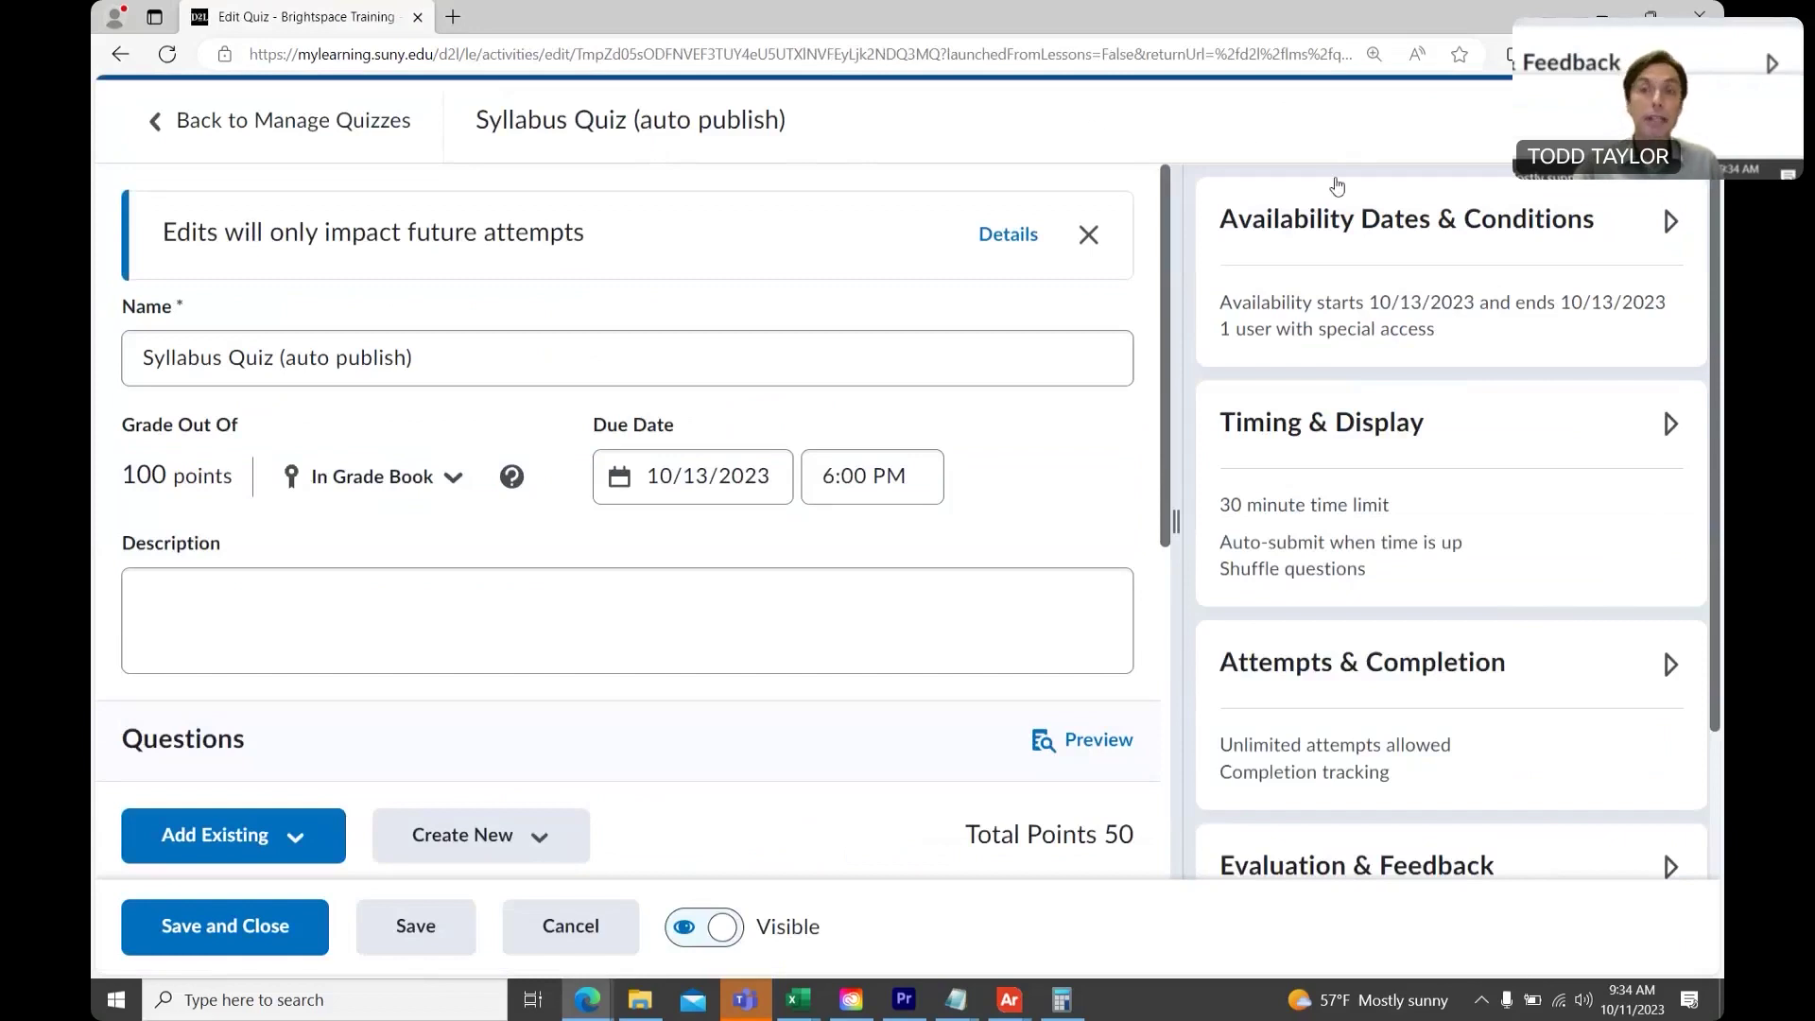
- Open the quiz's existing special access settings and start adding another user
click(1330, 243)
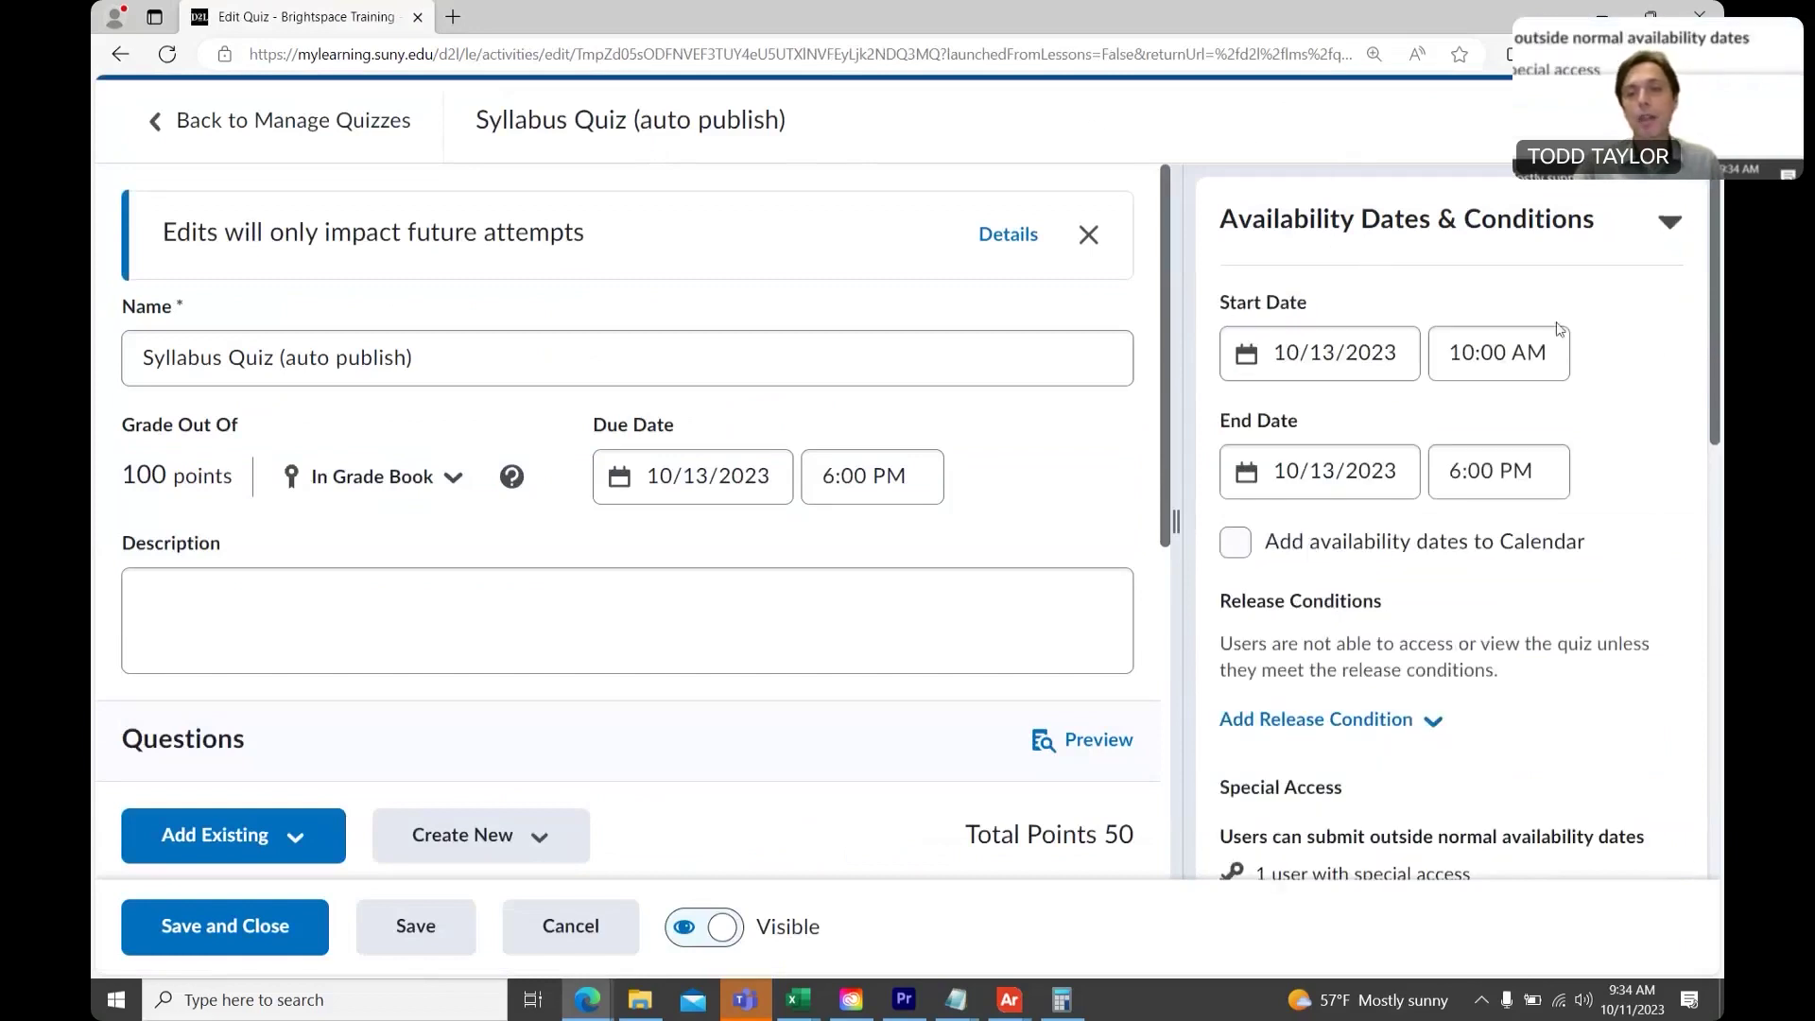
scroll(1345, 558, down, 4)
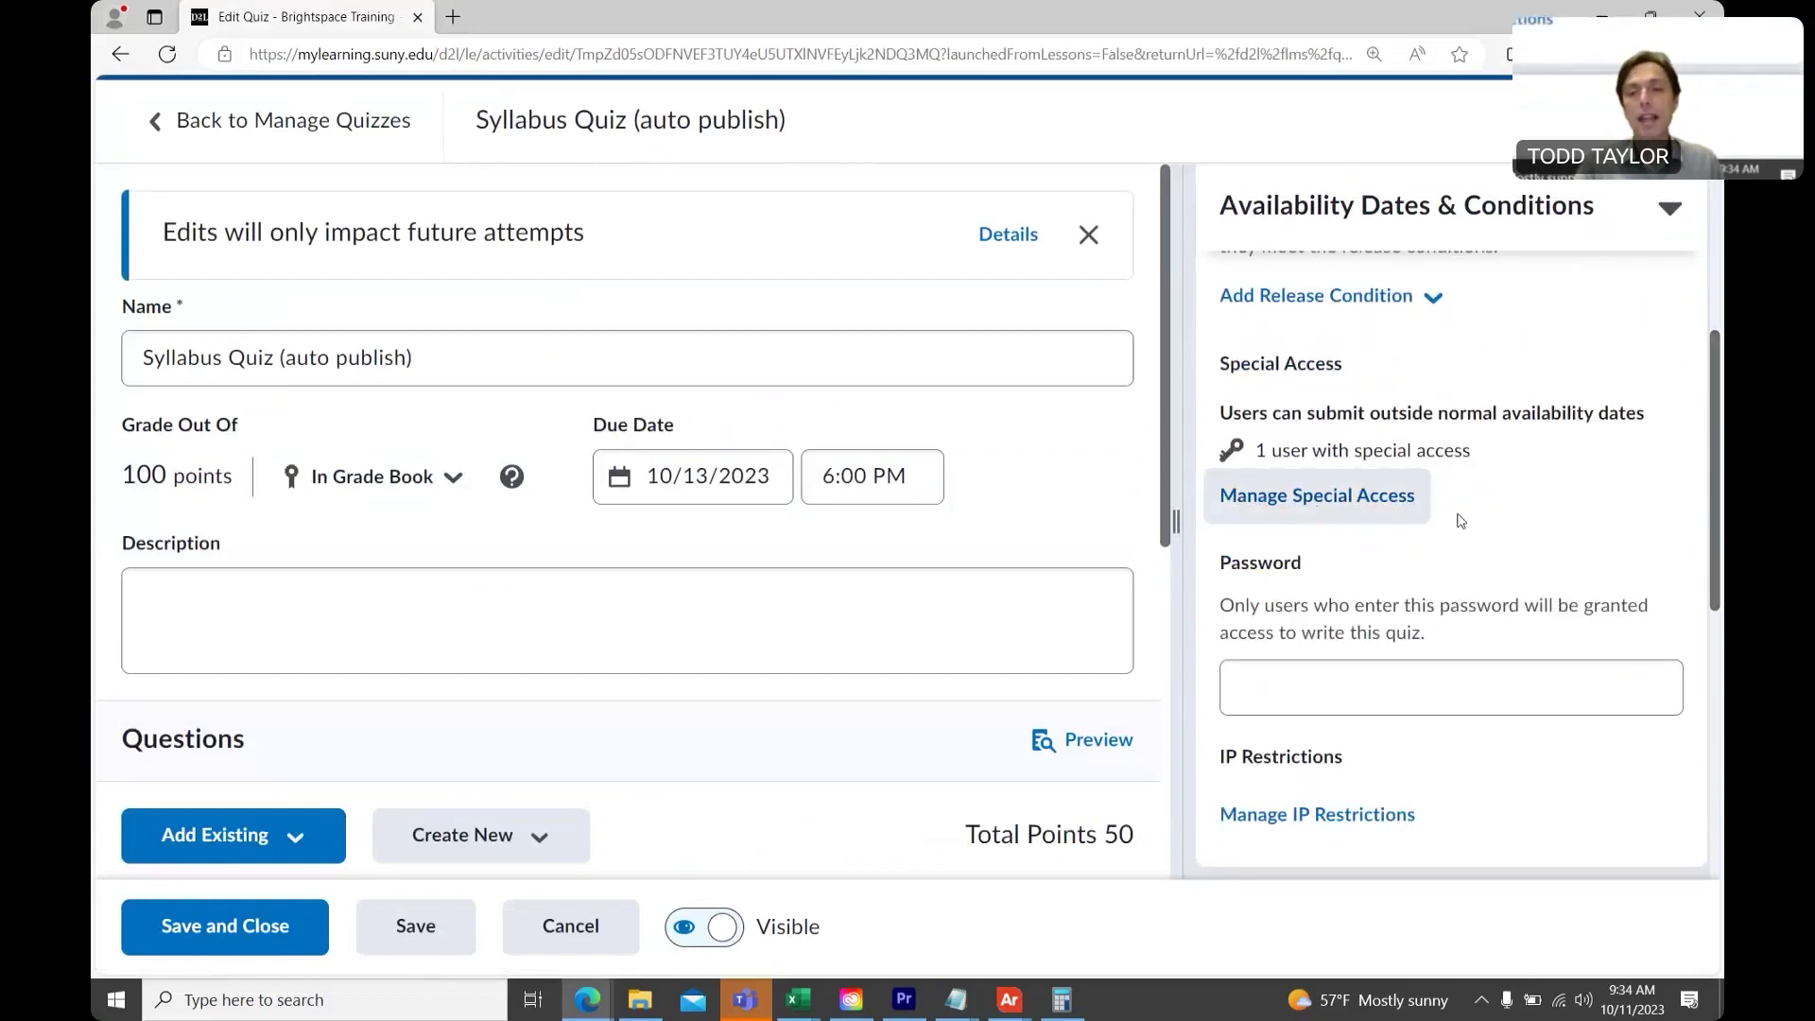
click(1345, 508)
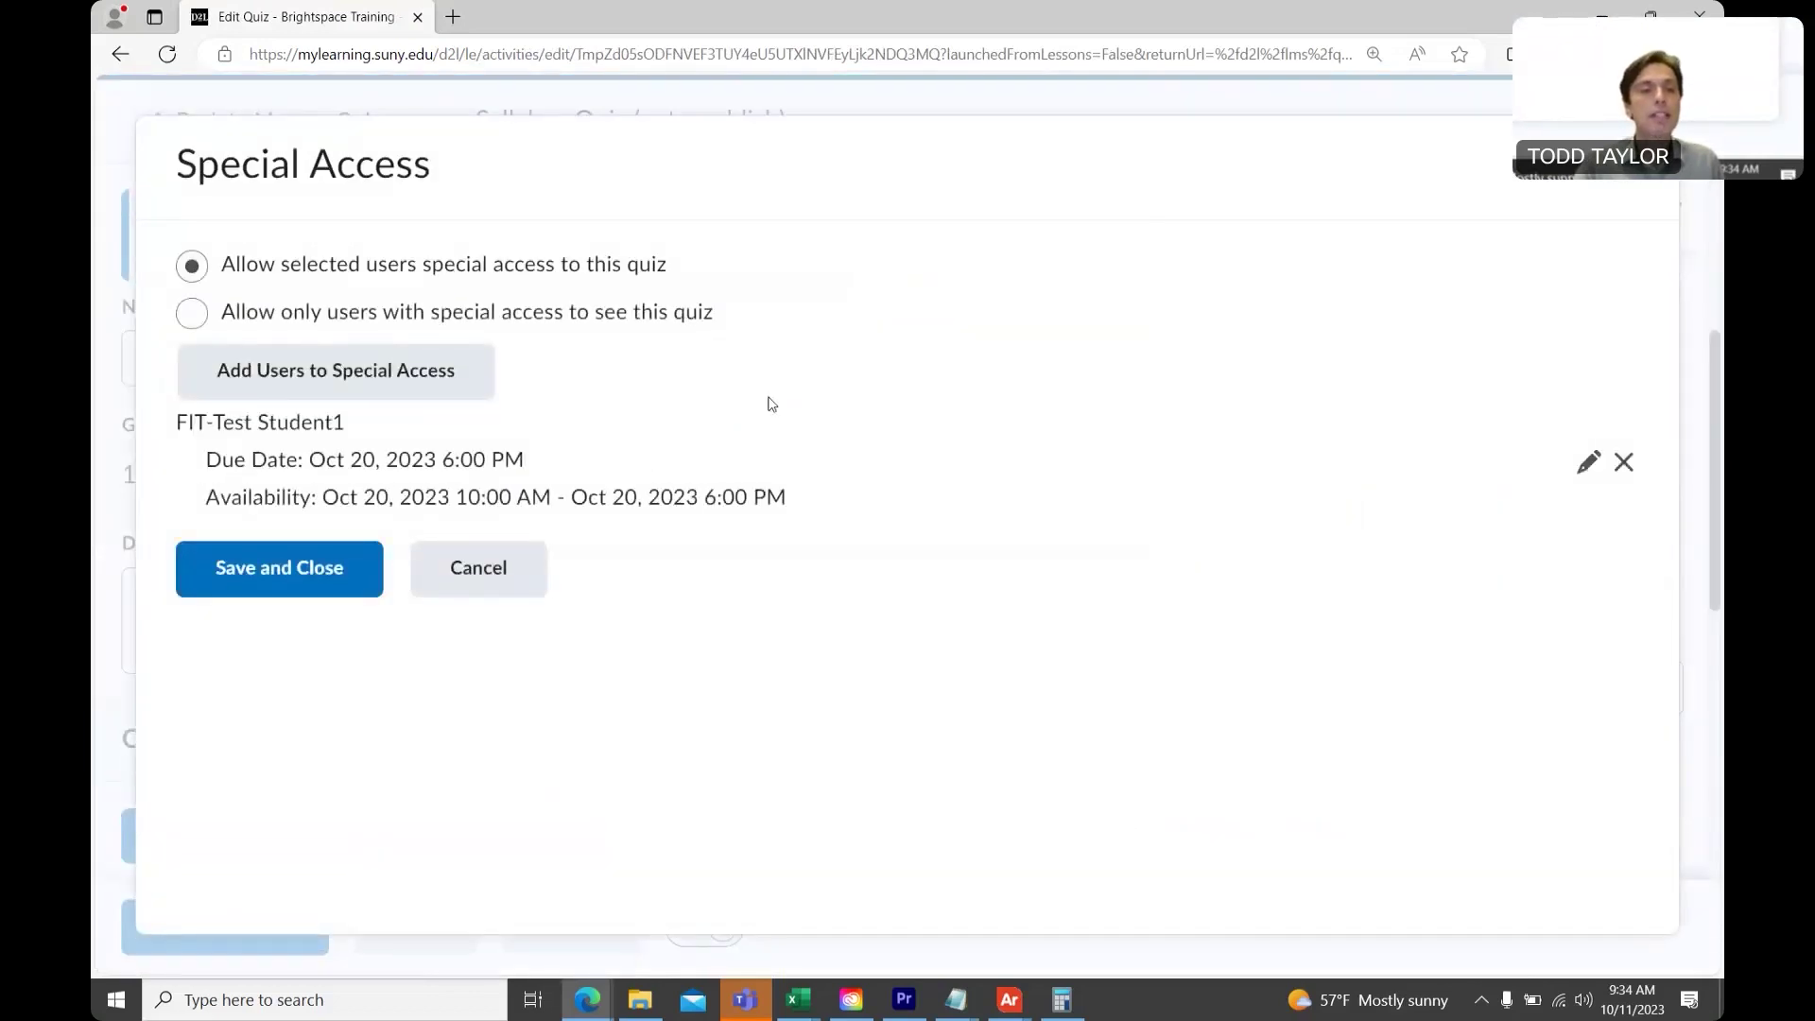
click(312, 380)
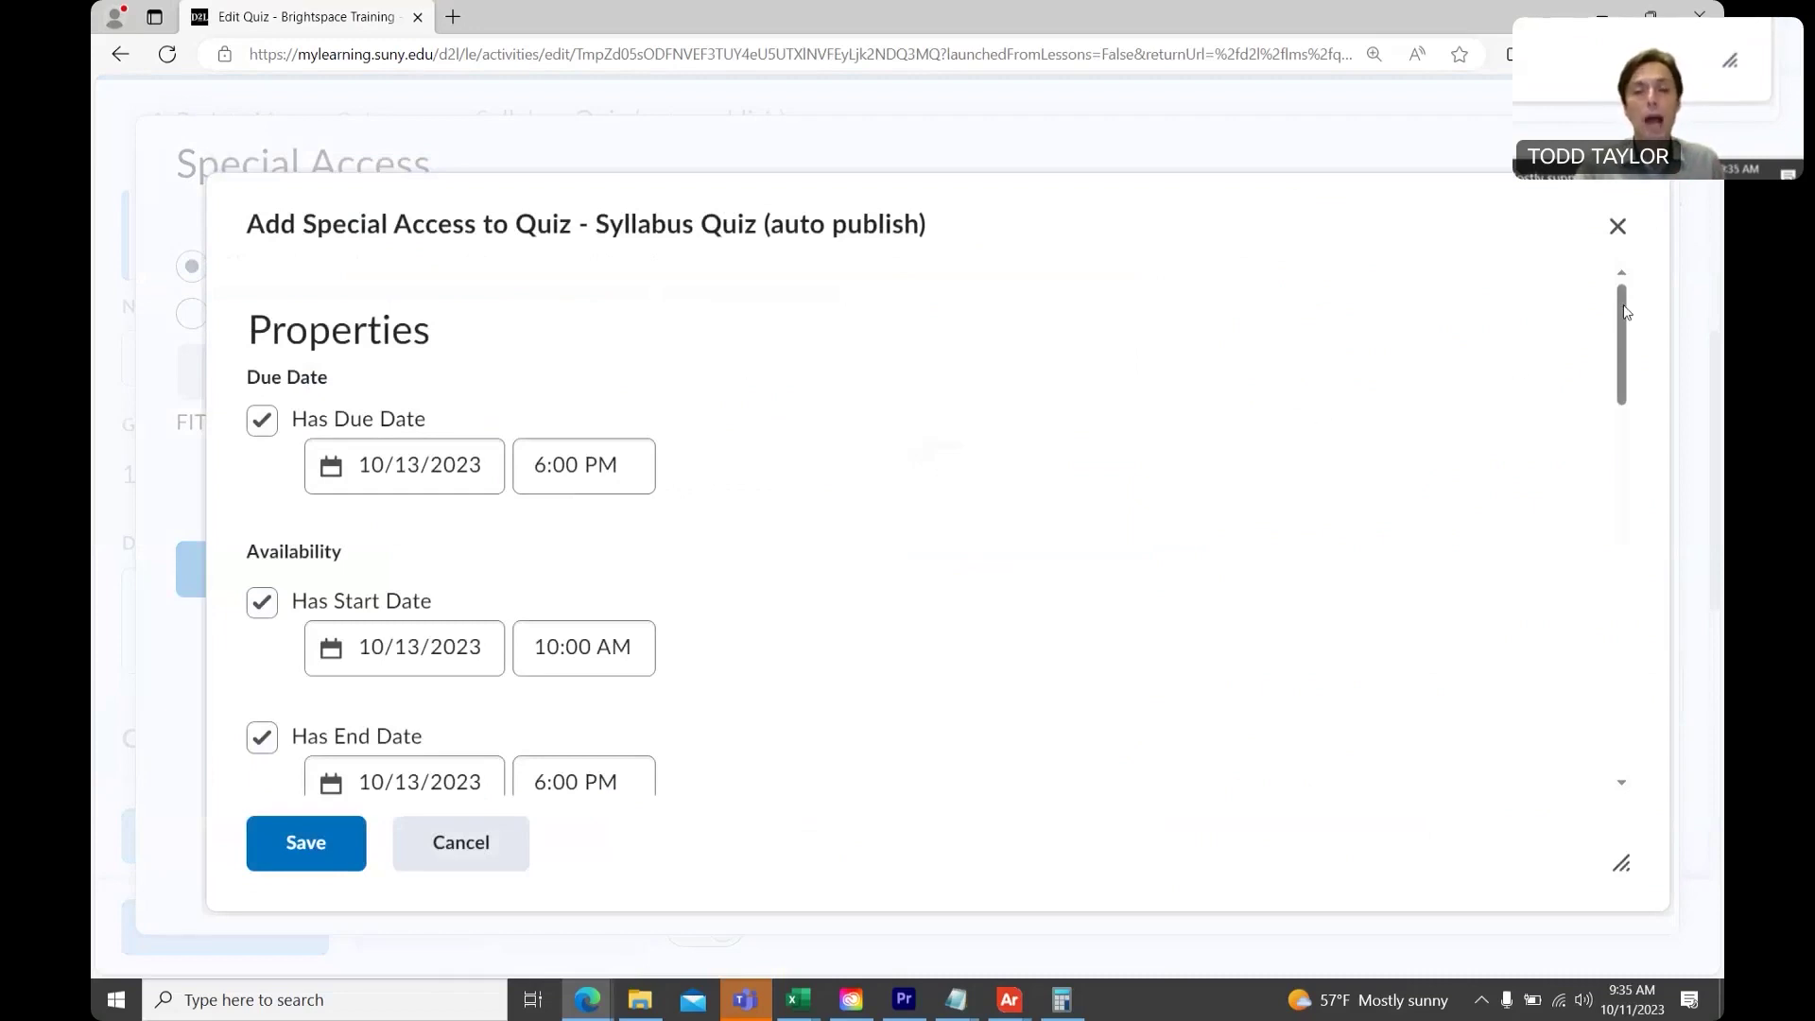
- Override the time limit for the new special access entry with a multiplier of 2
drag(1624, 312, 1636, 433)
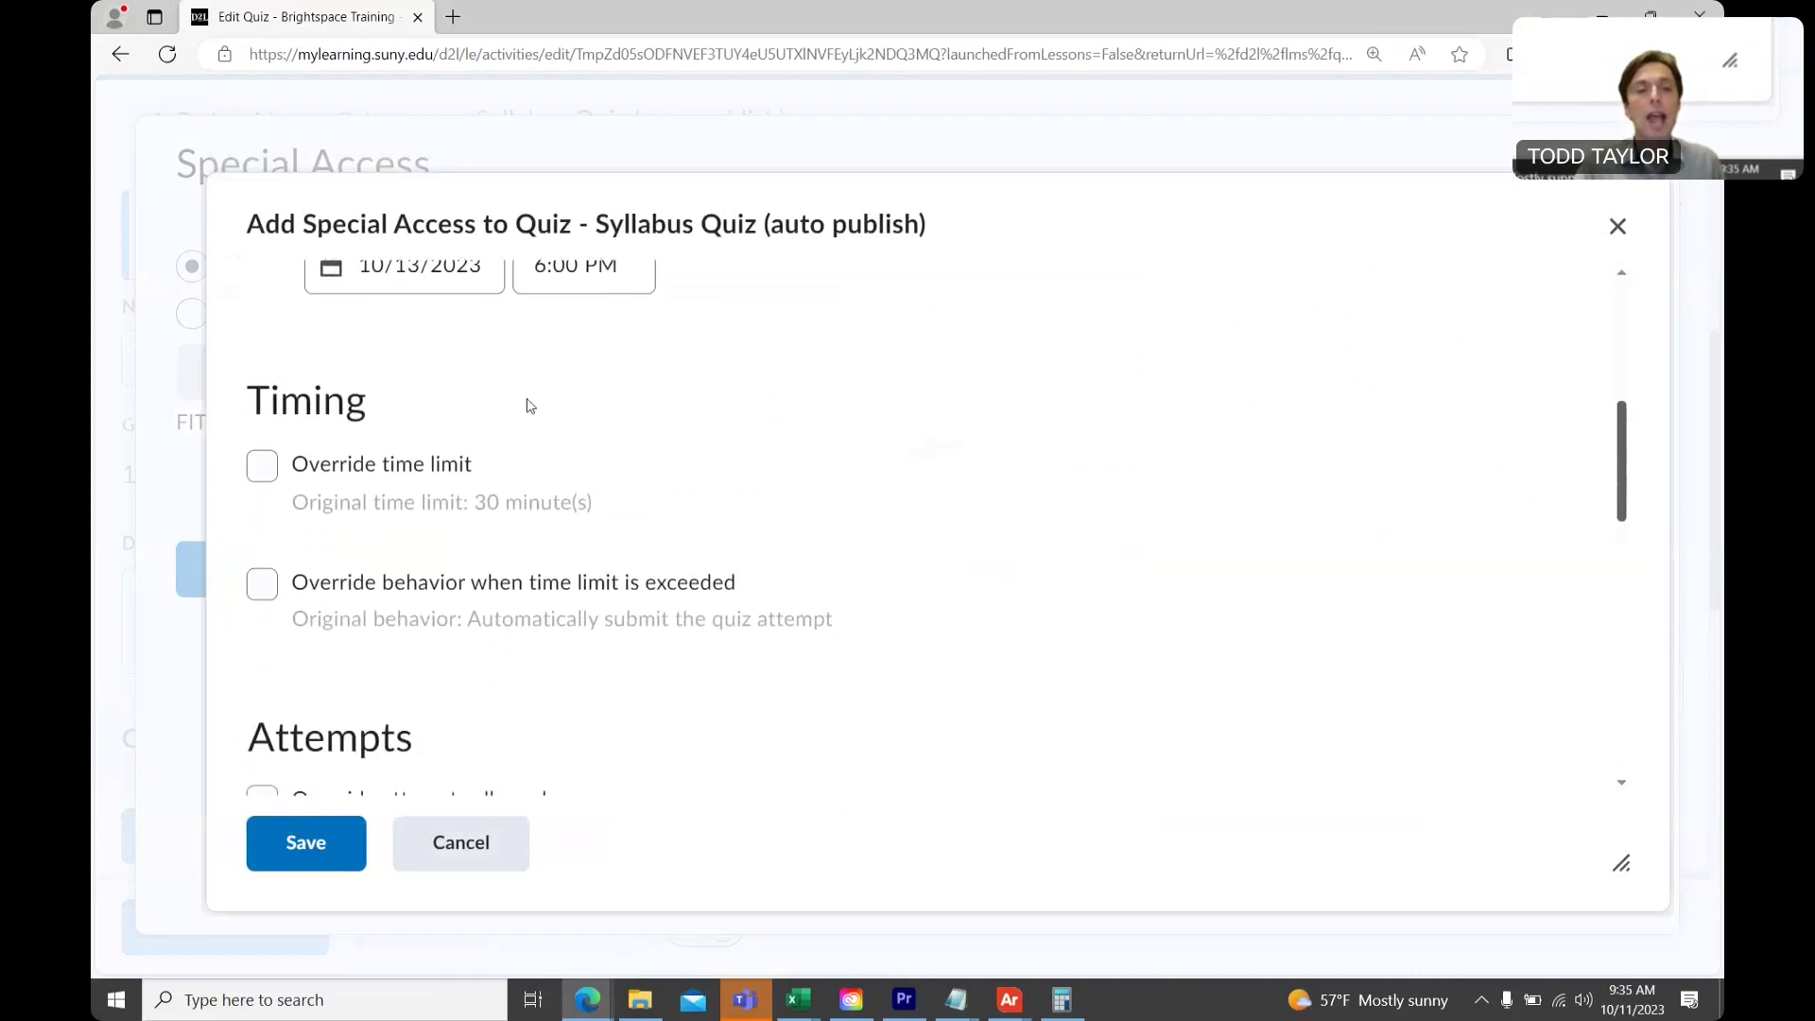
click(261, 467)
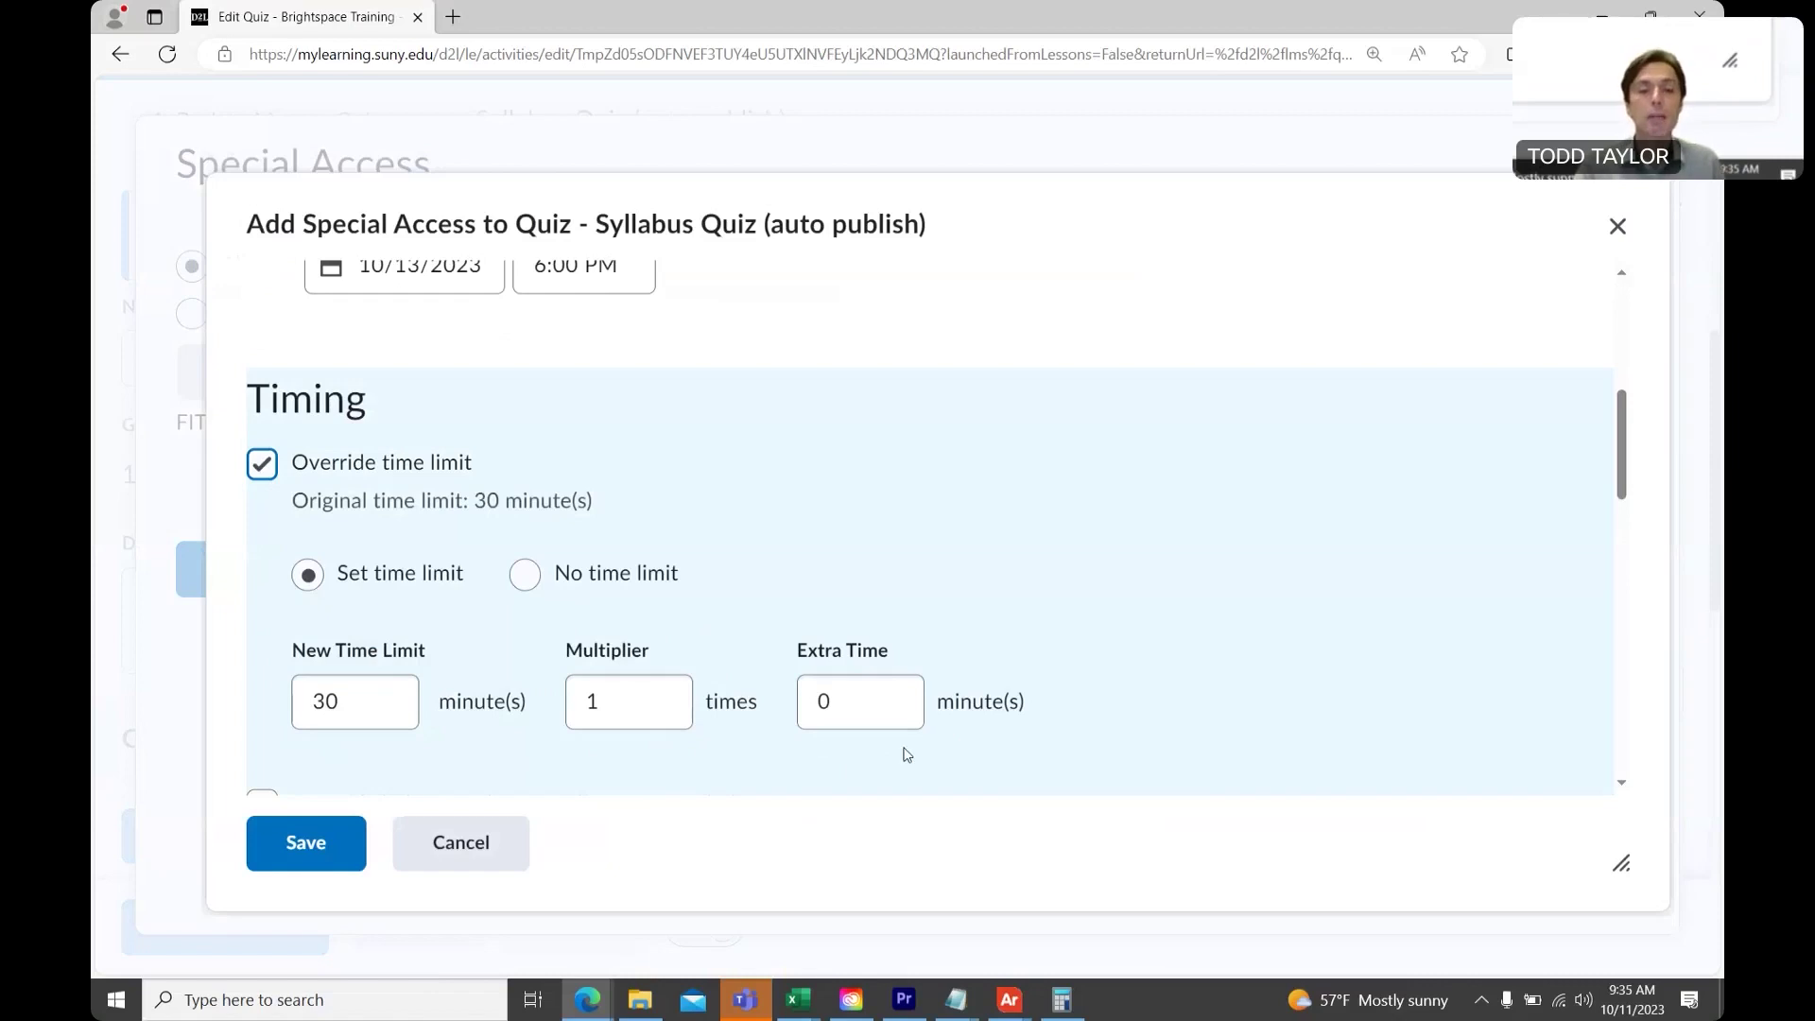
click(606, 664)
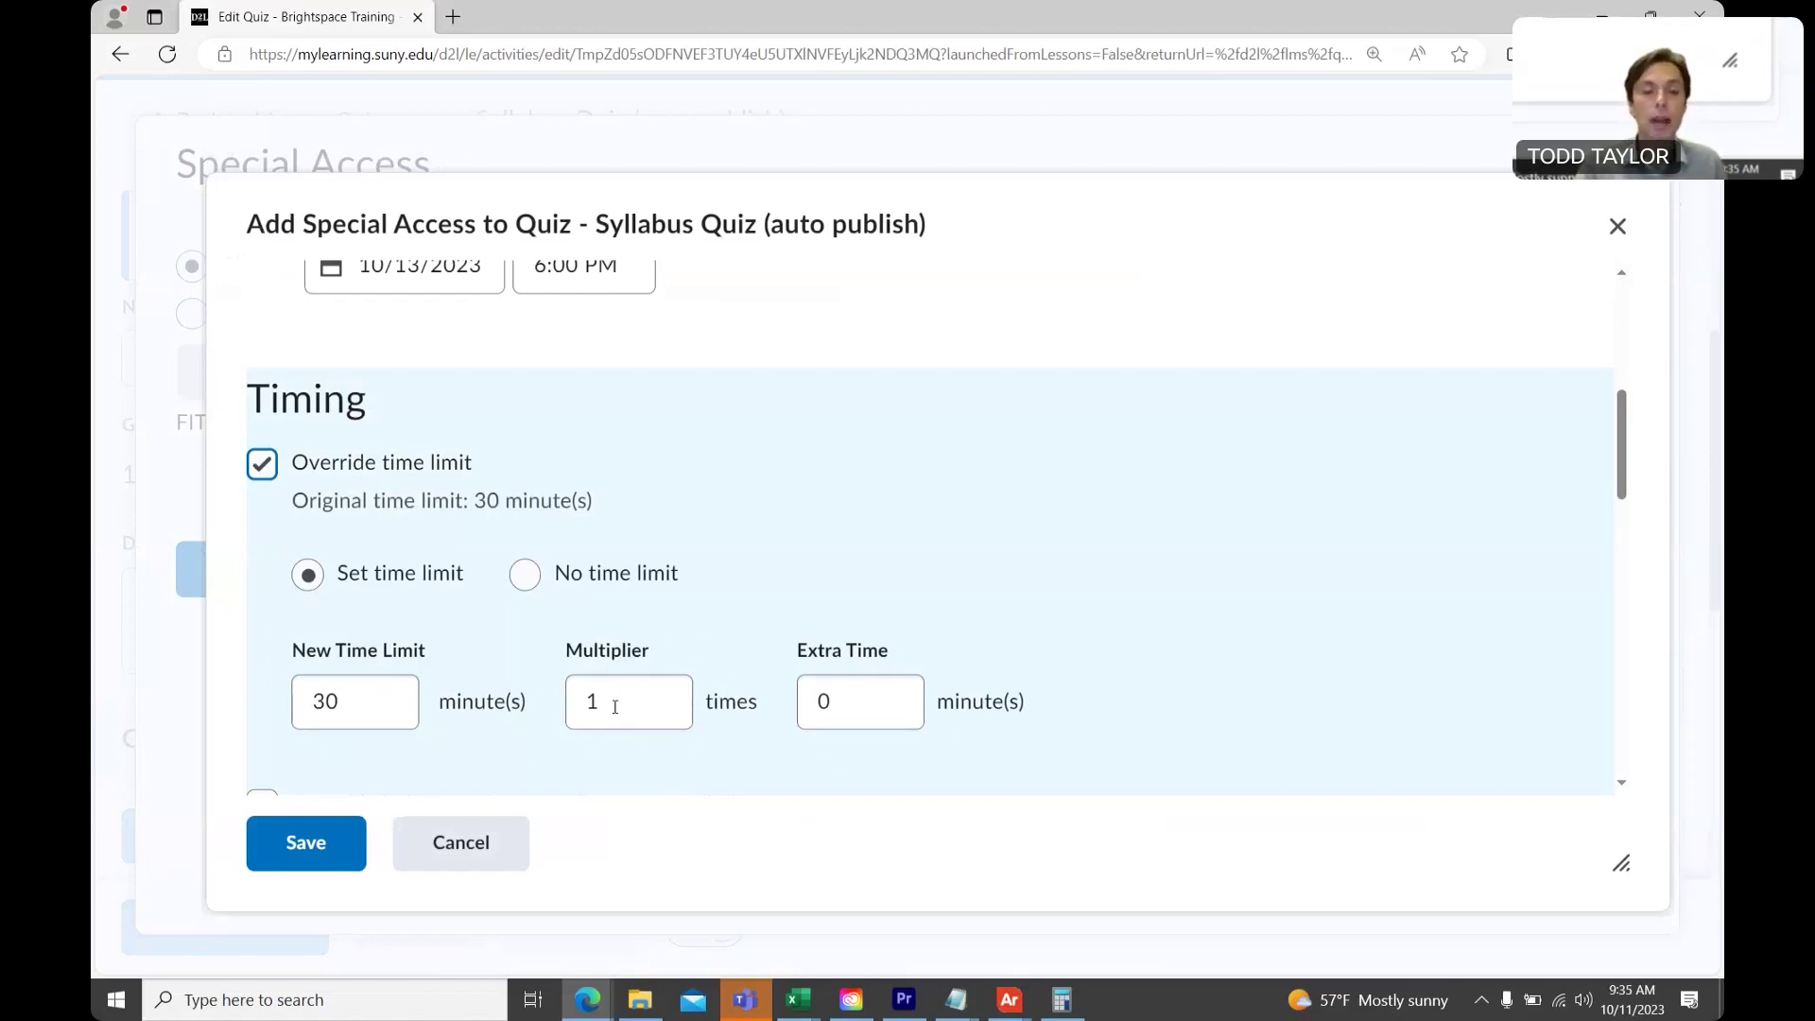
drag(608, 704, 581, 707)
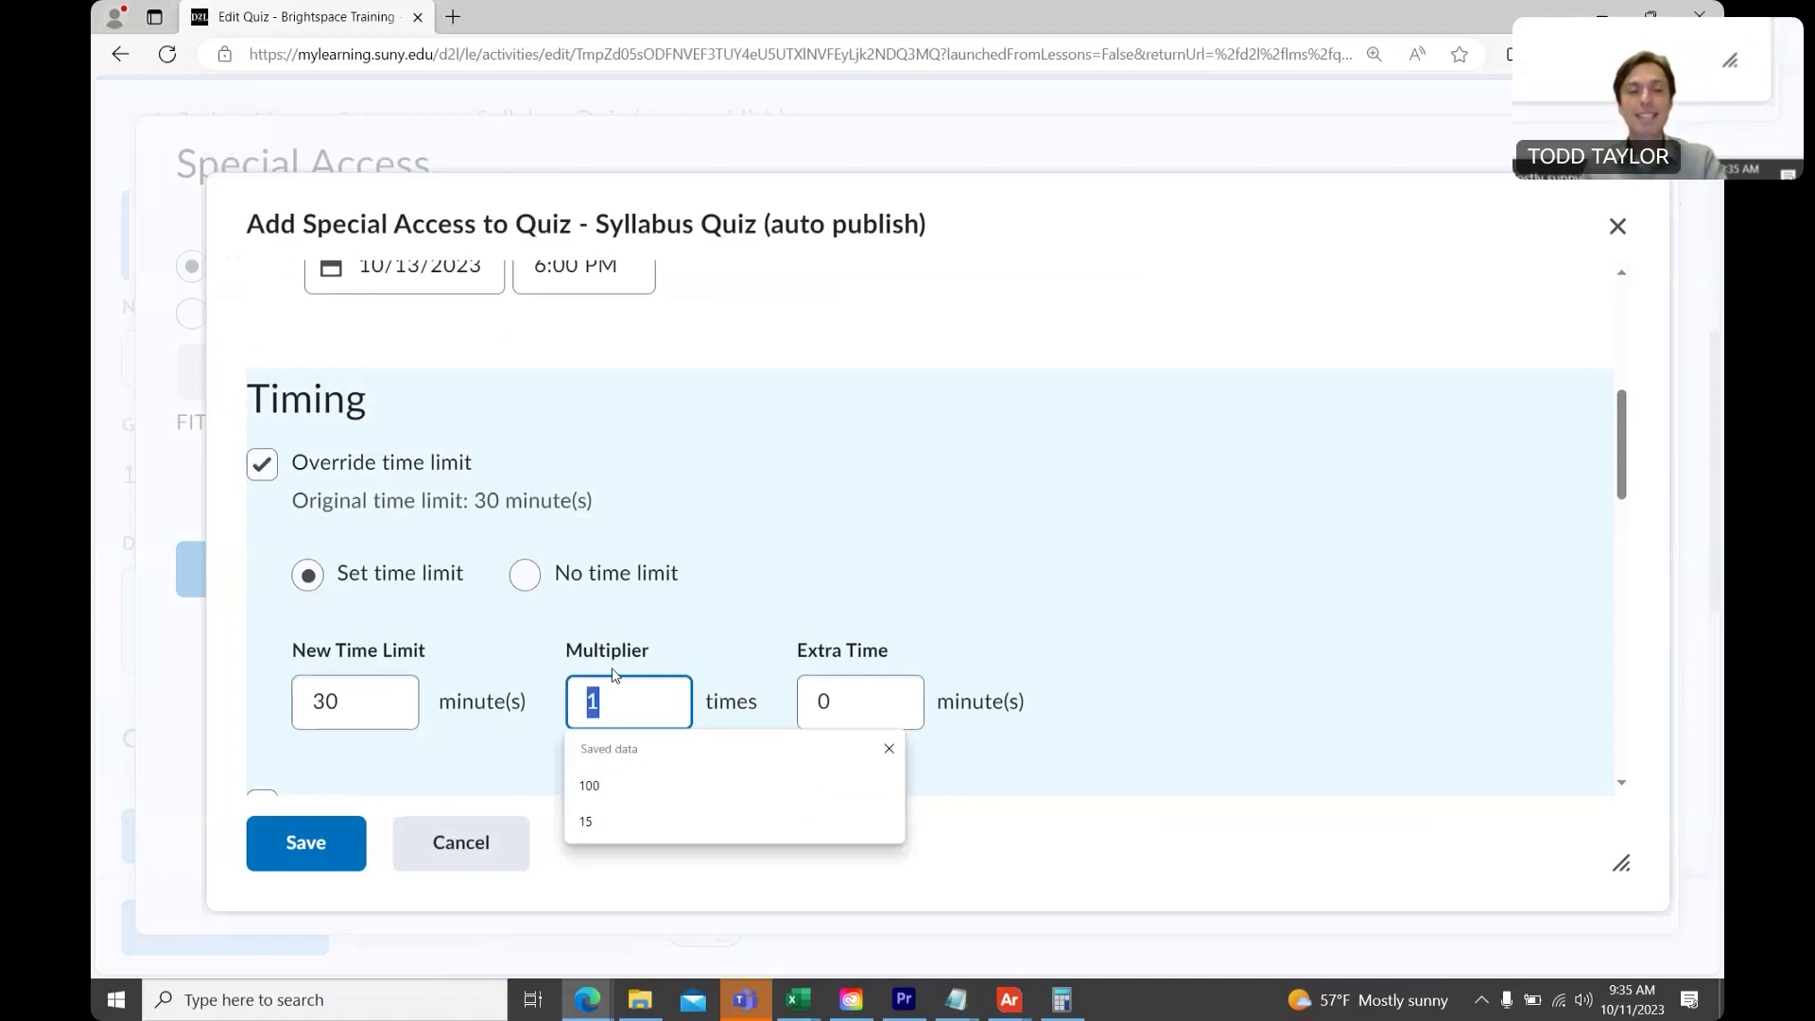
text(2)
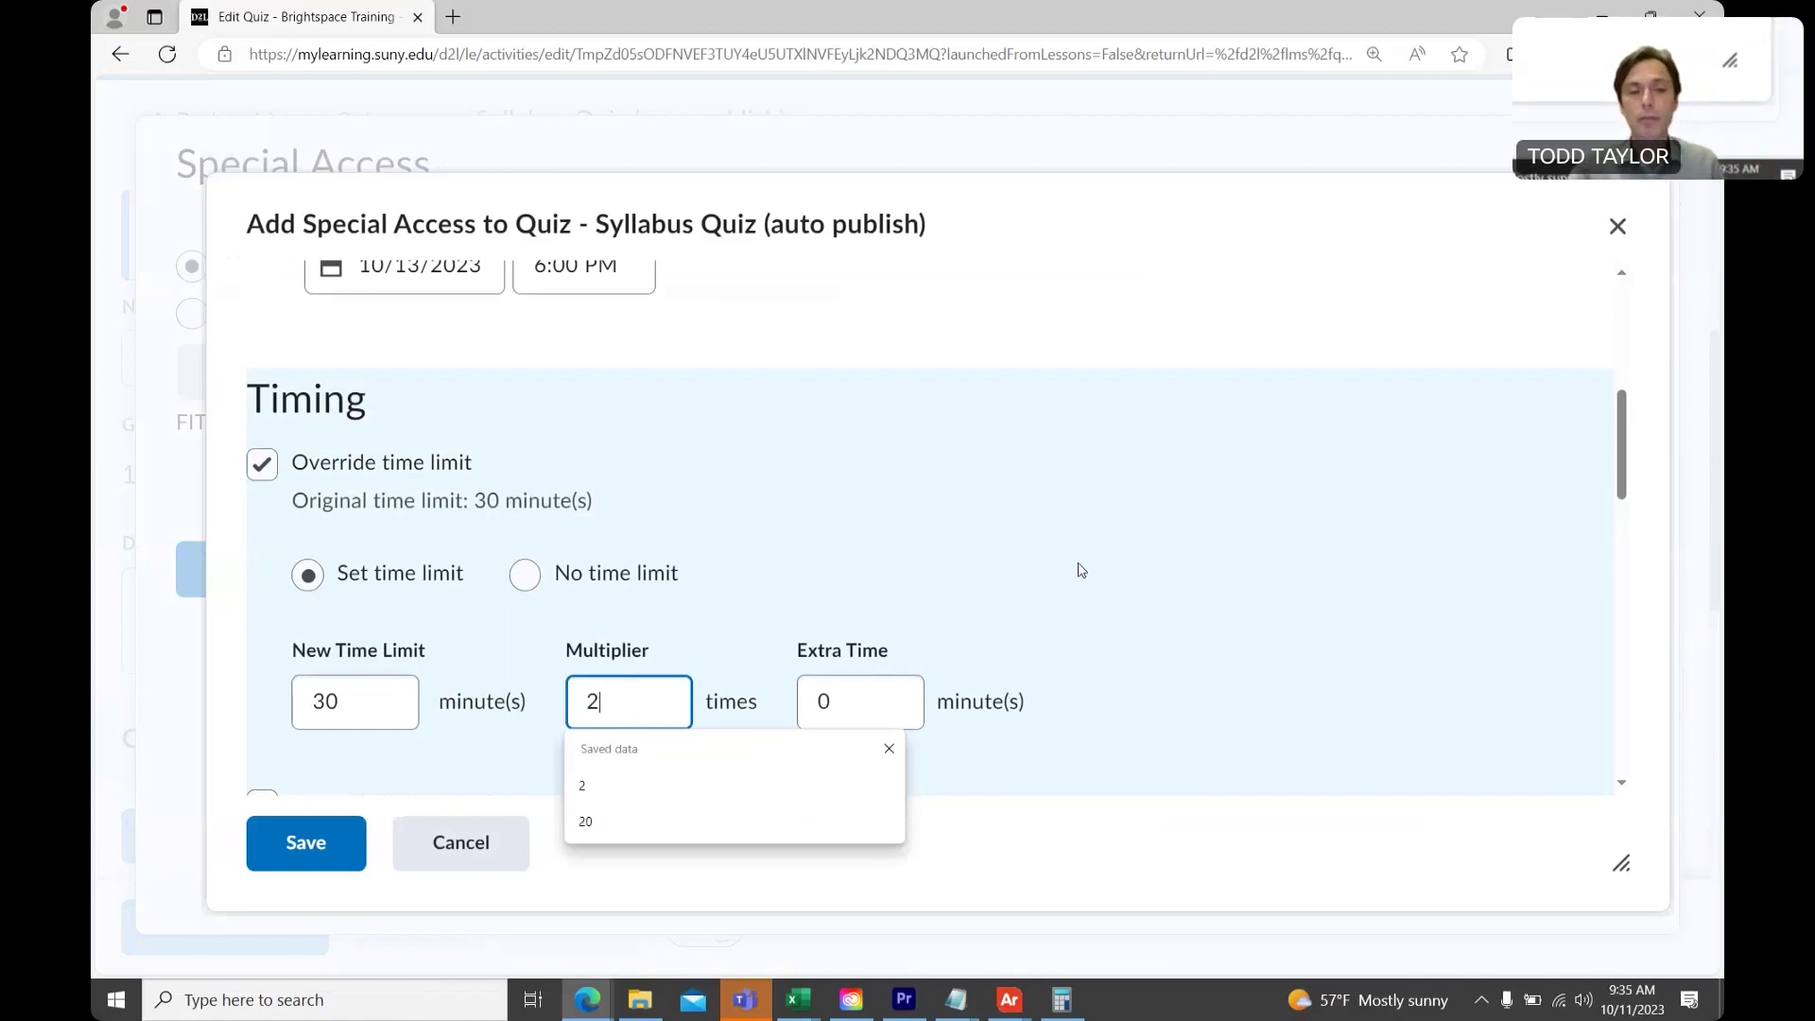
click(1079, 571)
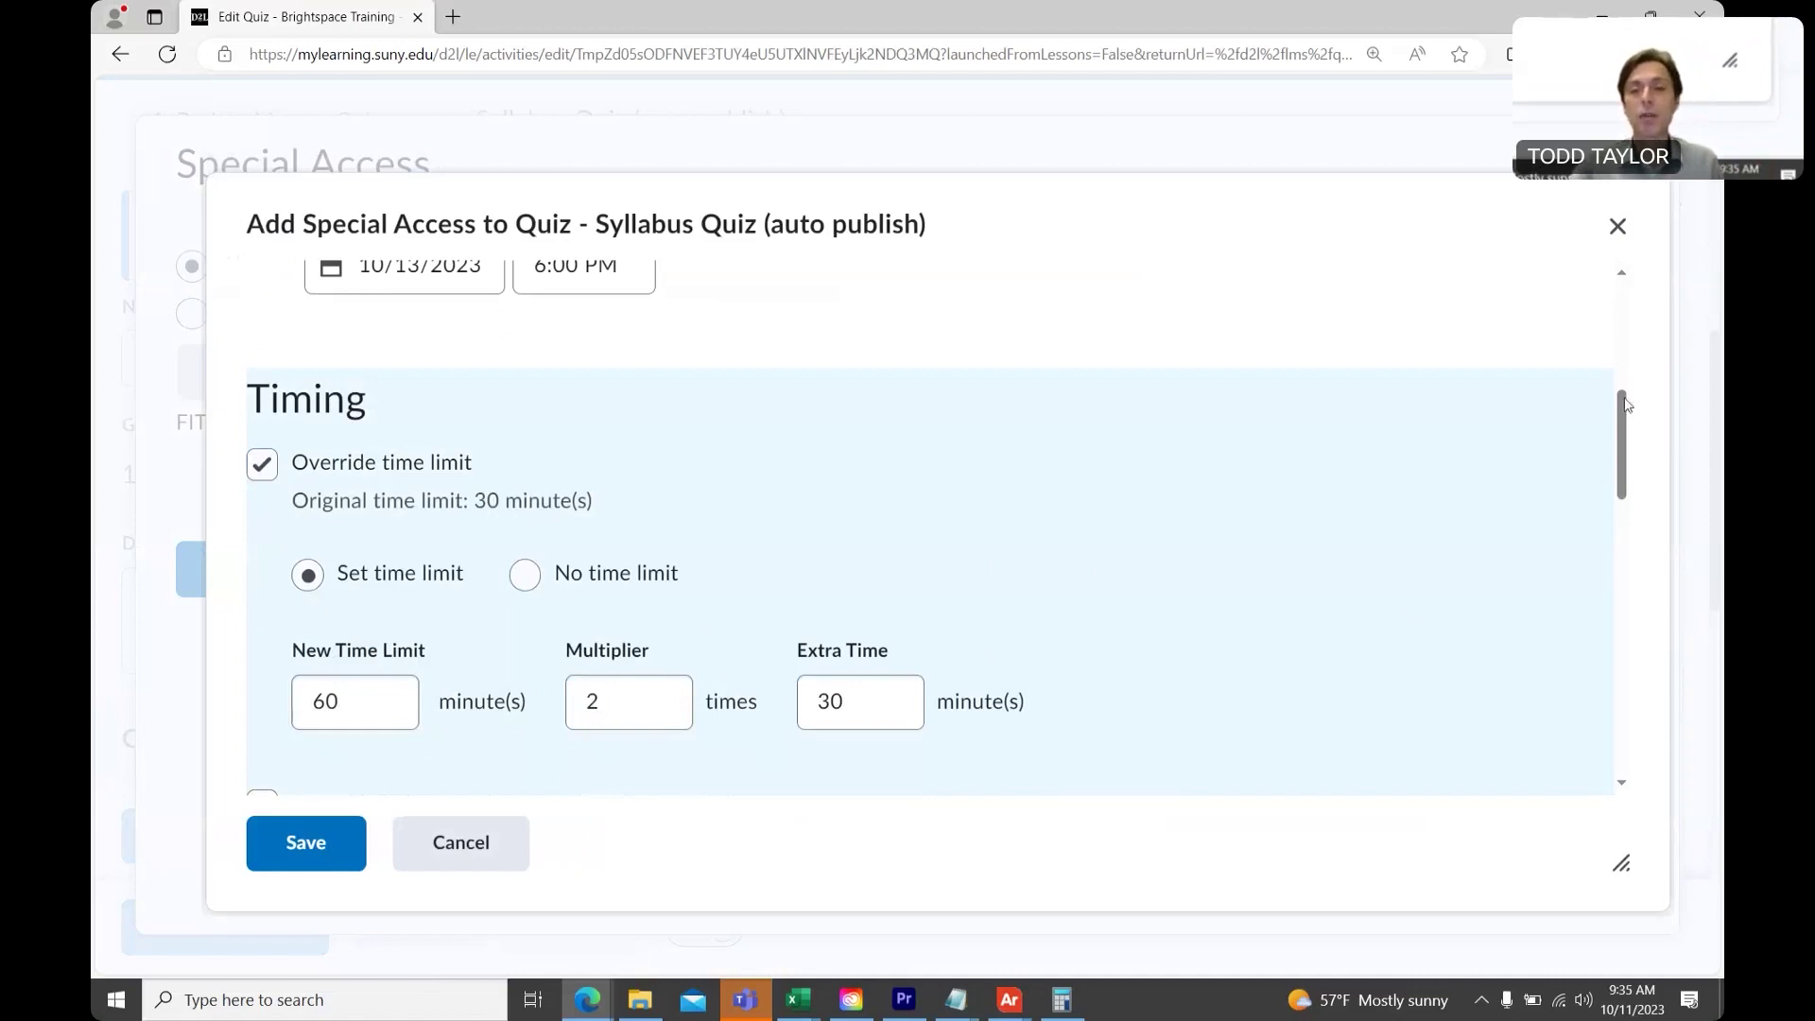
- Apply the overridden time limit to FIT-Test Student2 and save the new special access entry
drag(1623, 421, 1655, 651)
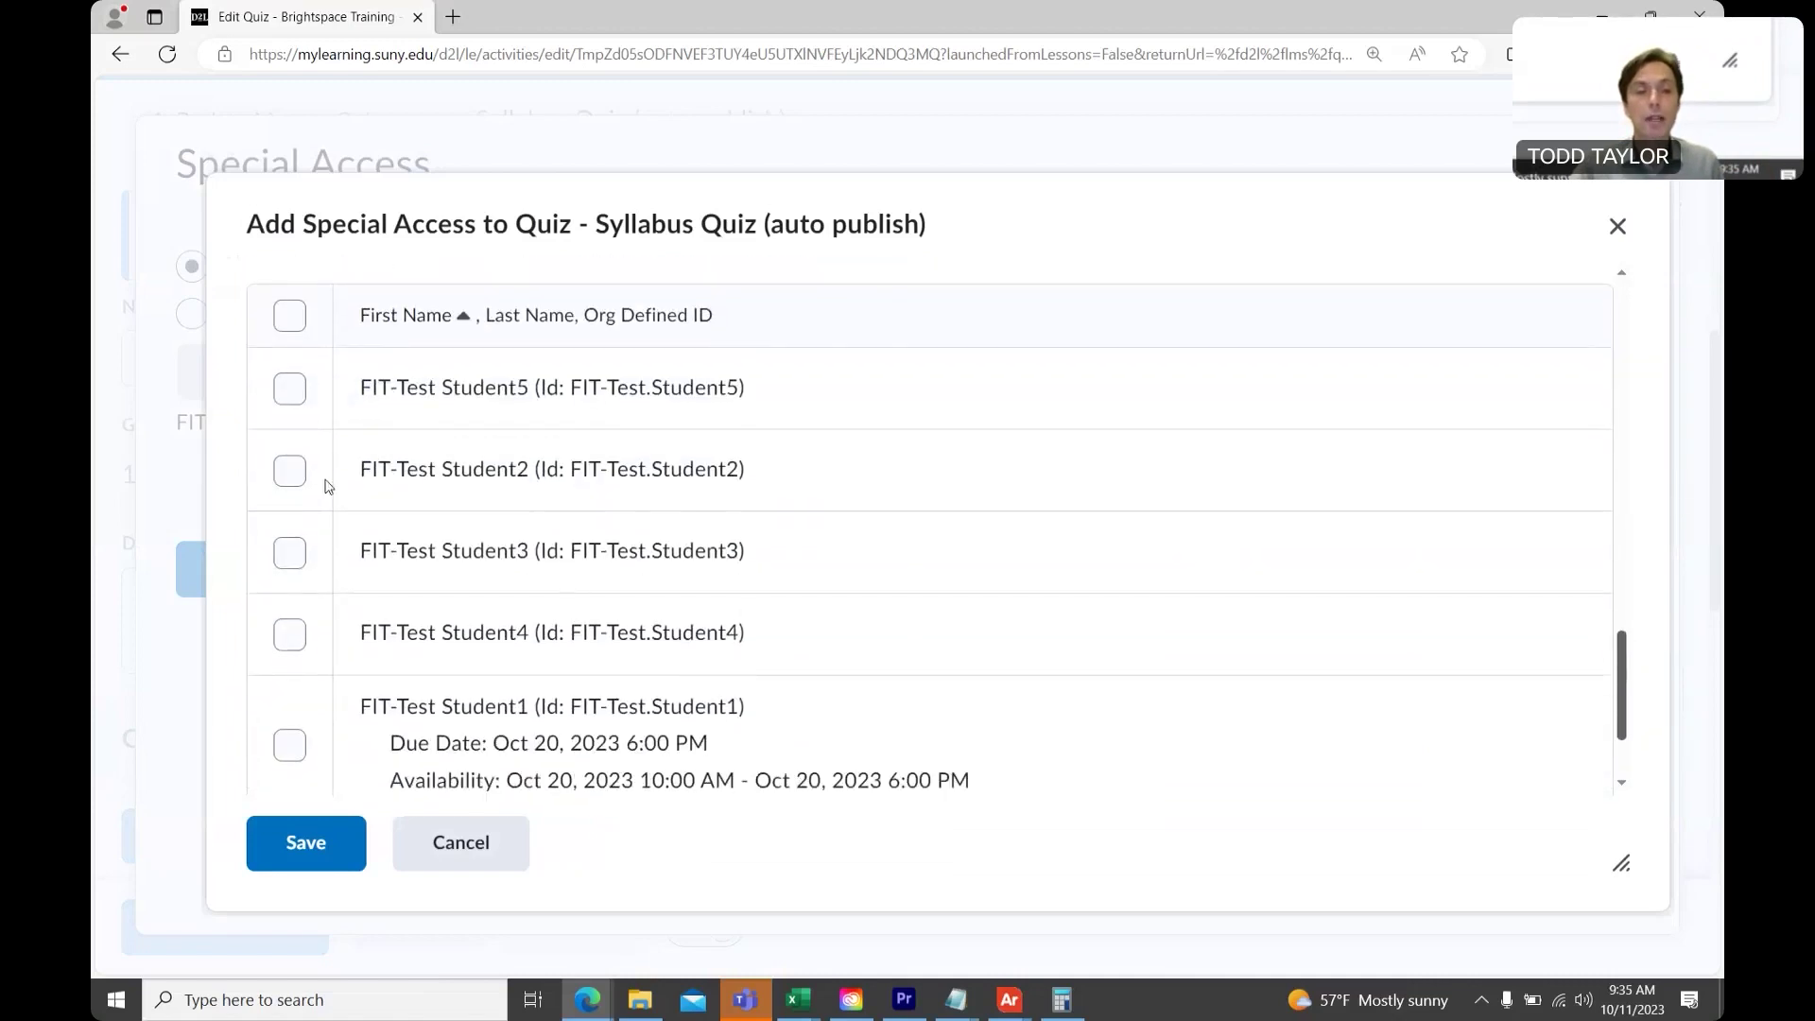
click(290, 474)
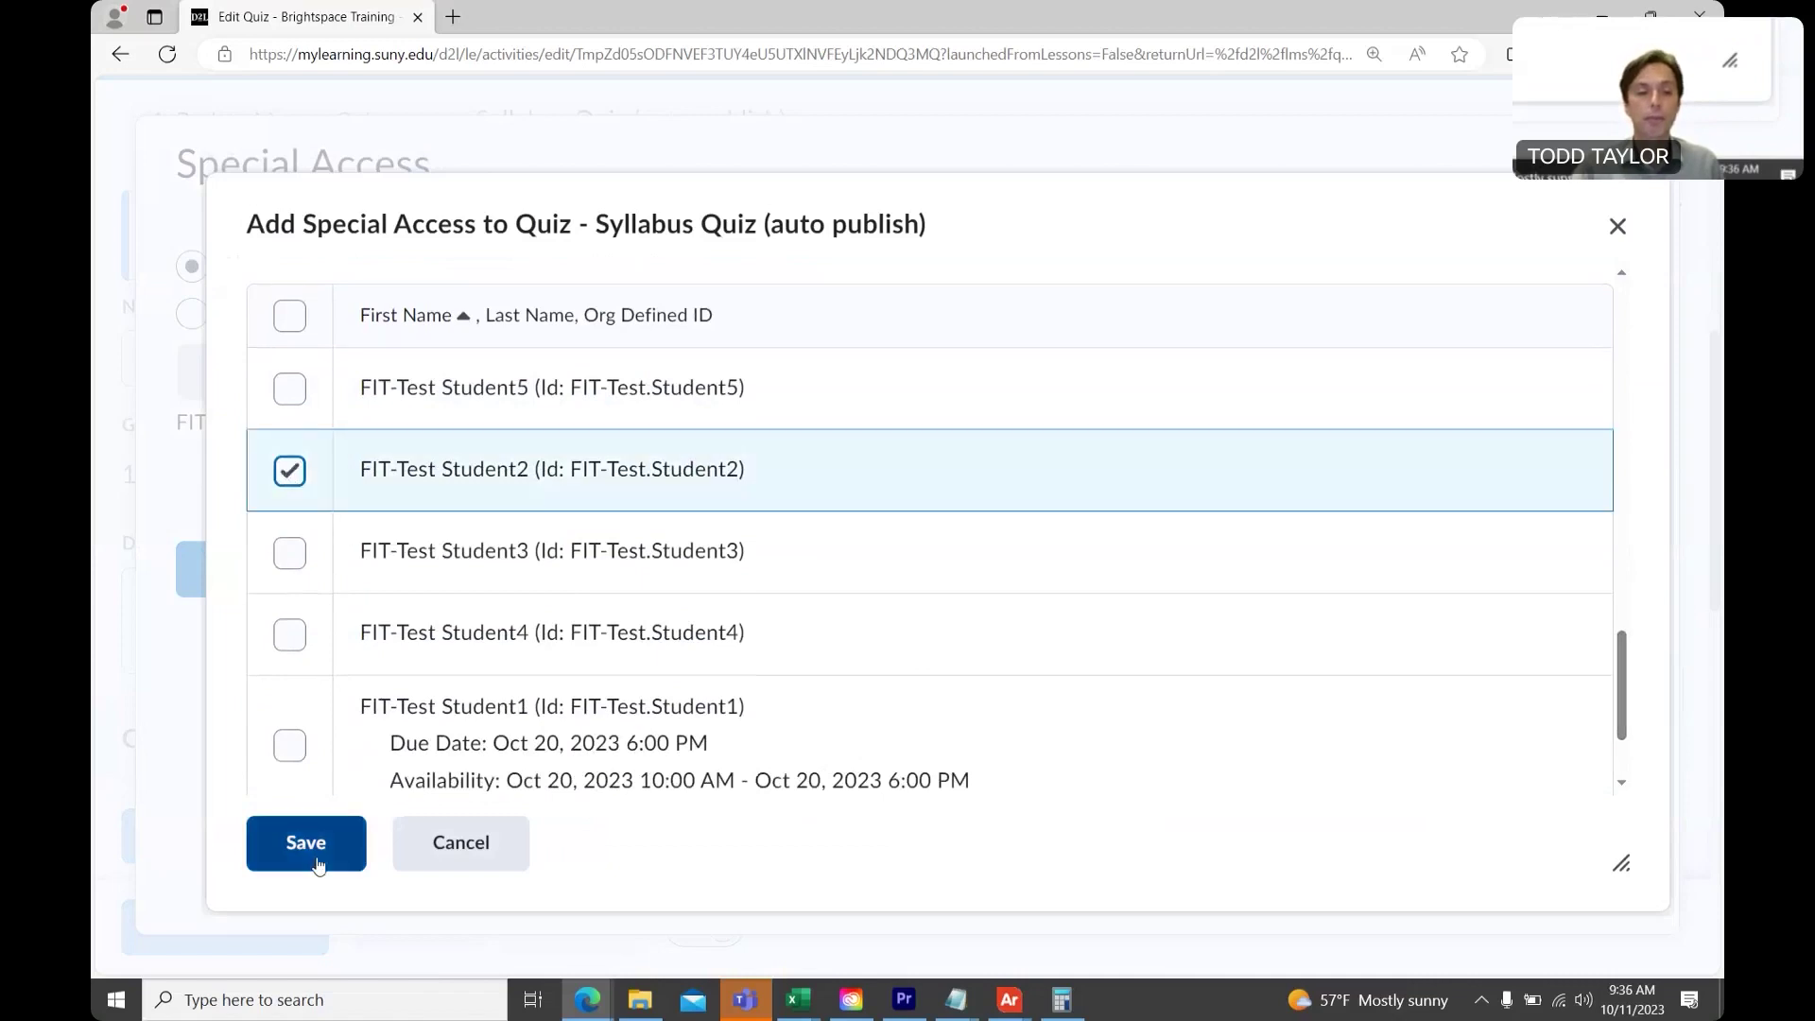
click(318, 865)
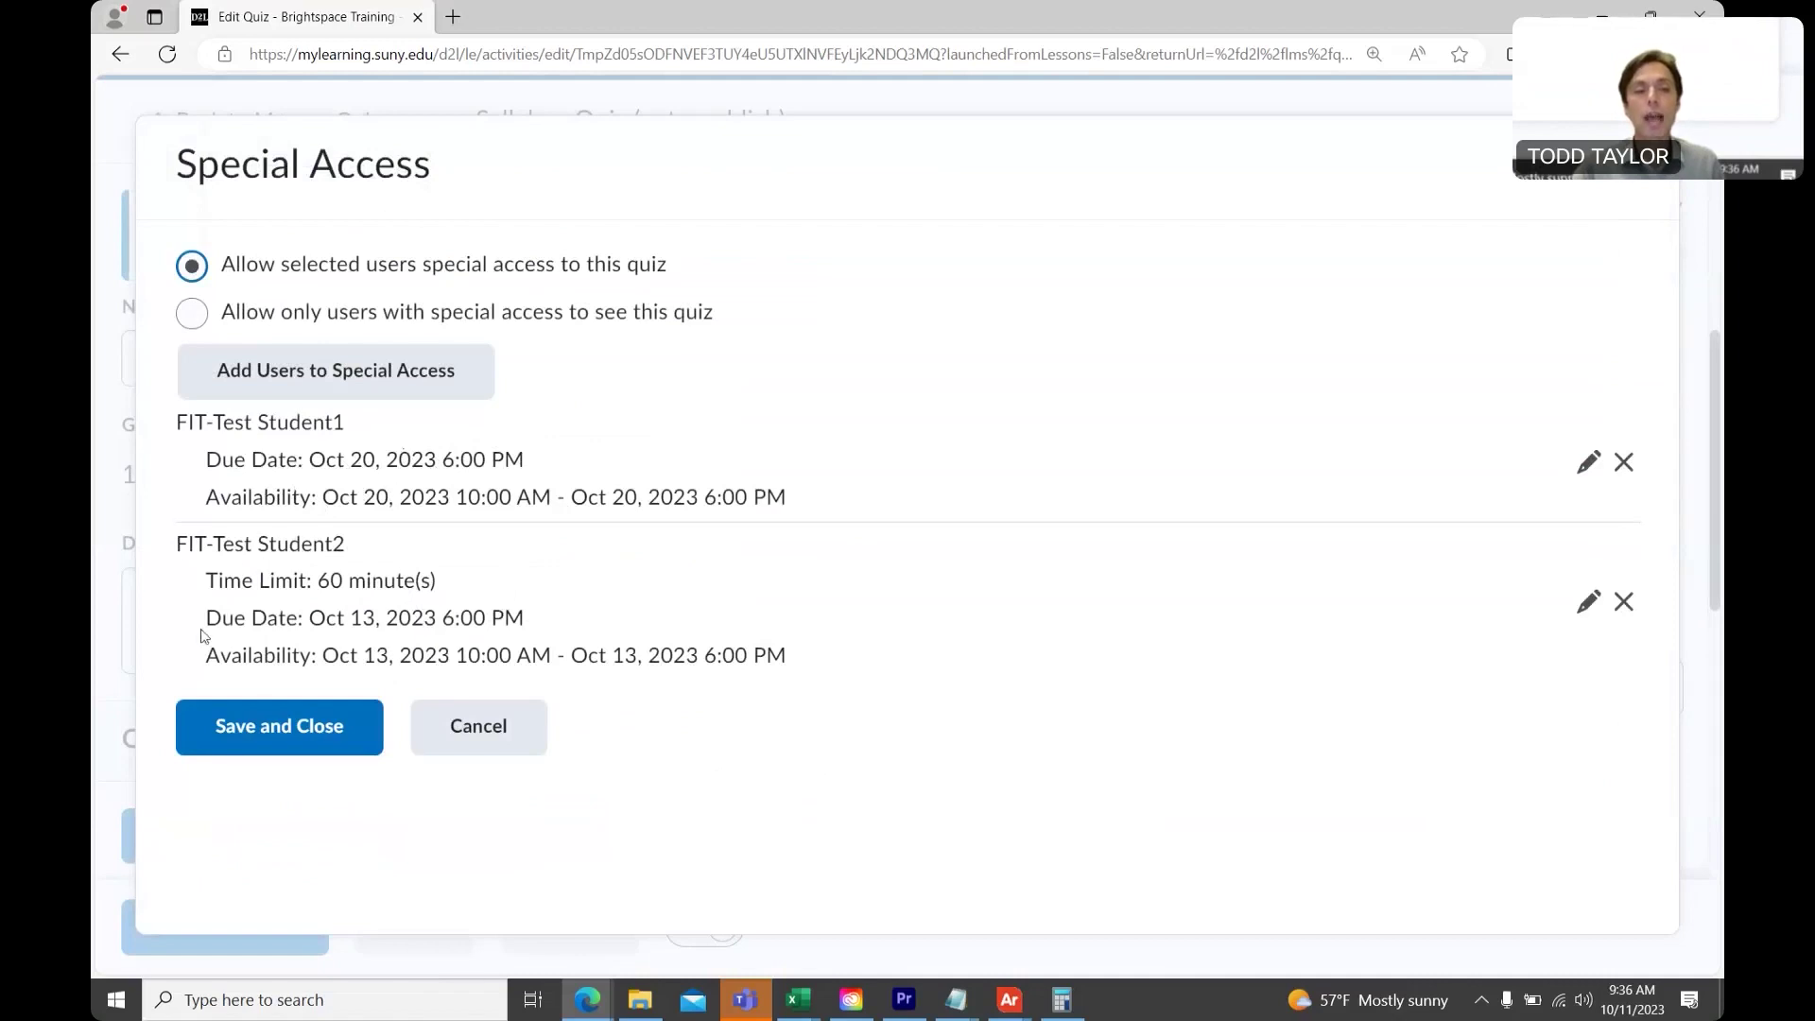
- Check the time limit listed for FIT-Test Student2, and save and close both the special access settings and the quiz
drag(218, 583, 474, 605)
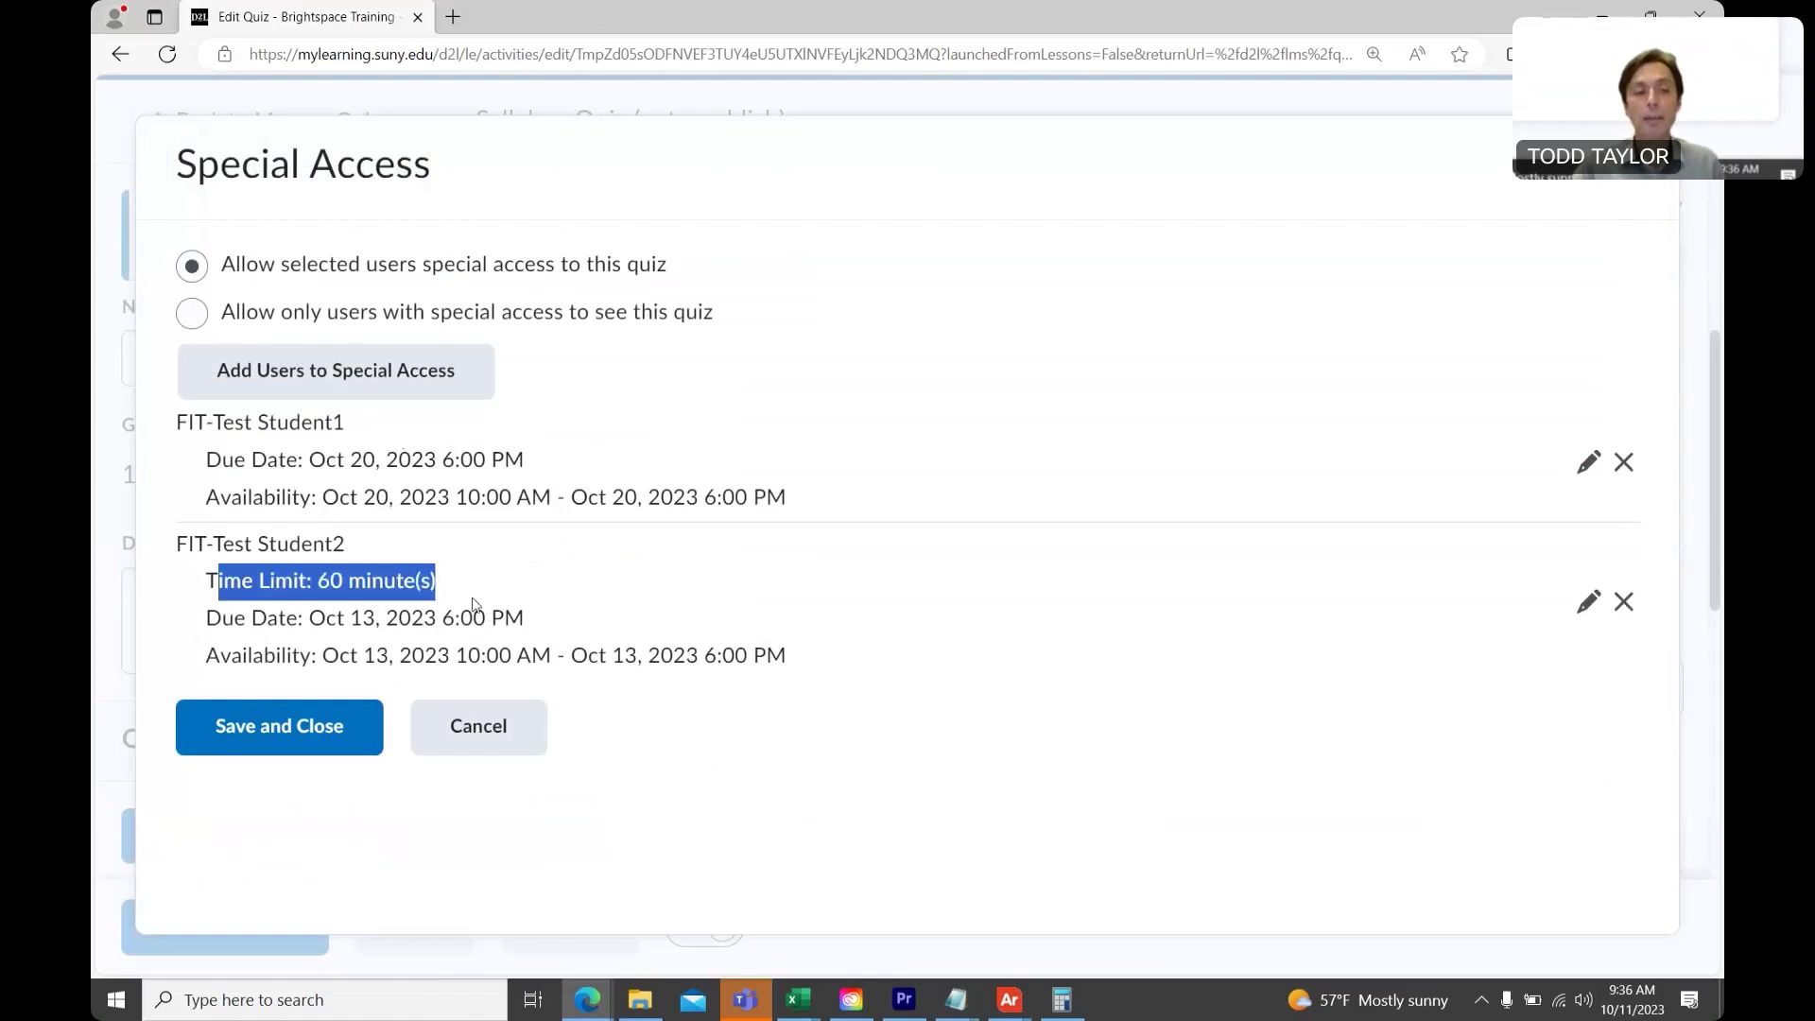
click(352, 622)
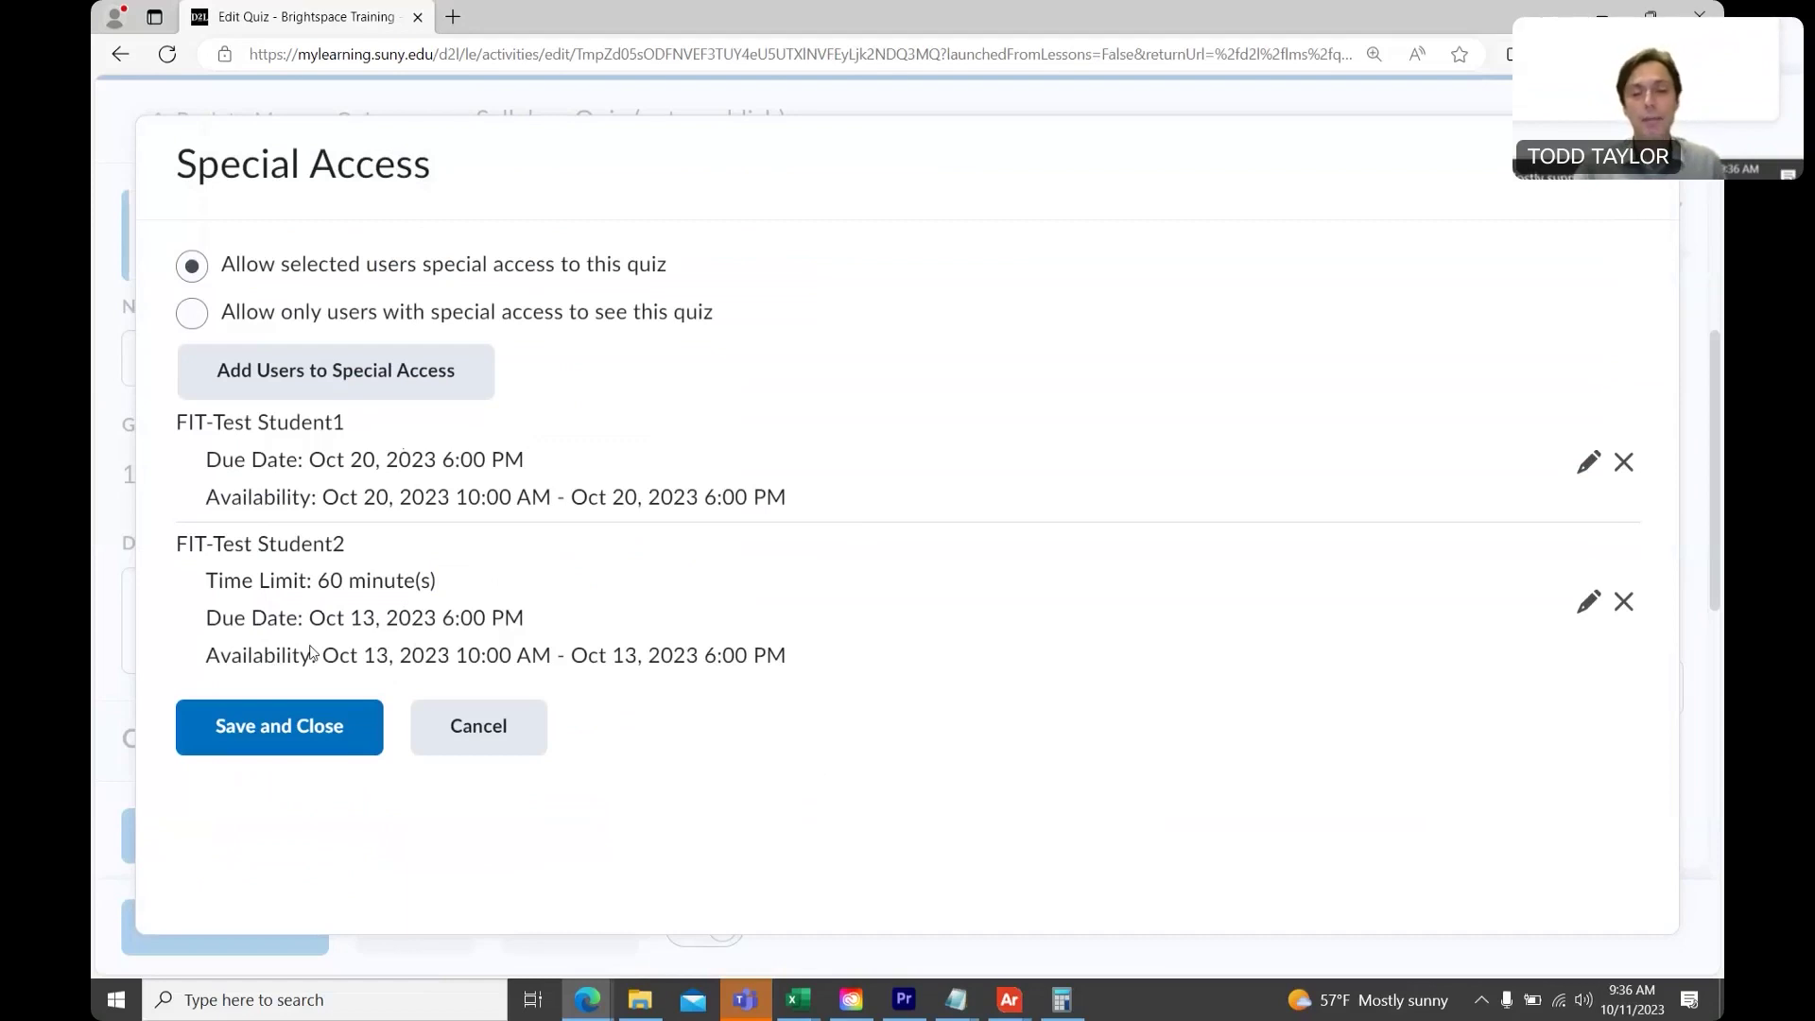
click(267, 723)
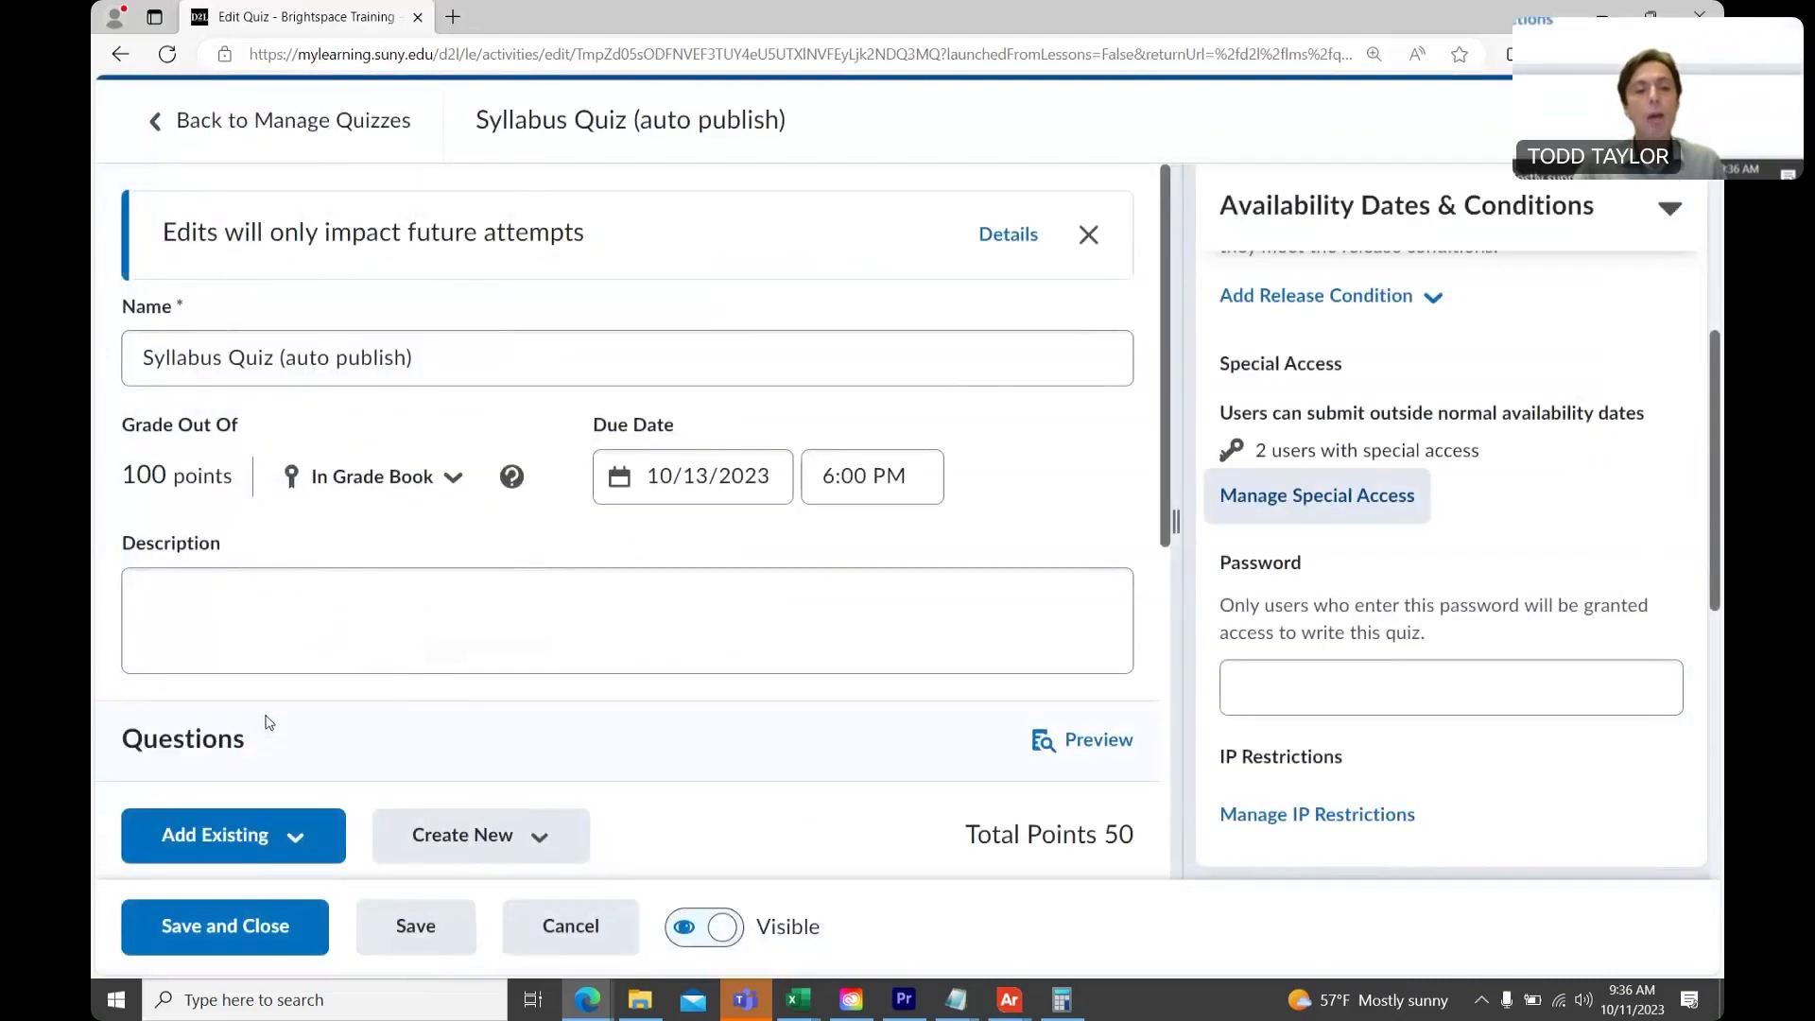
click(192, 929)
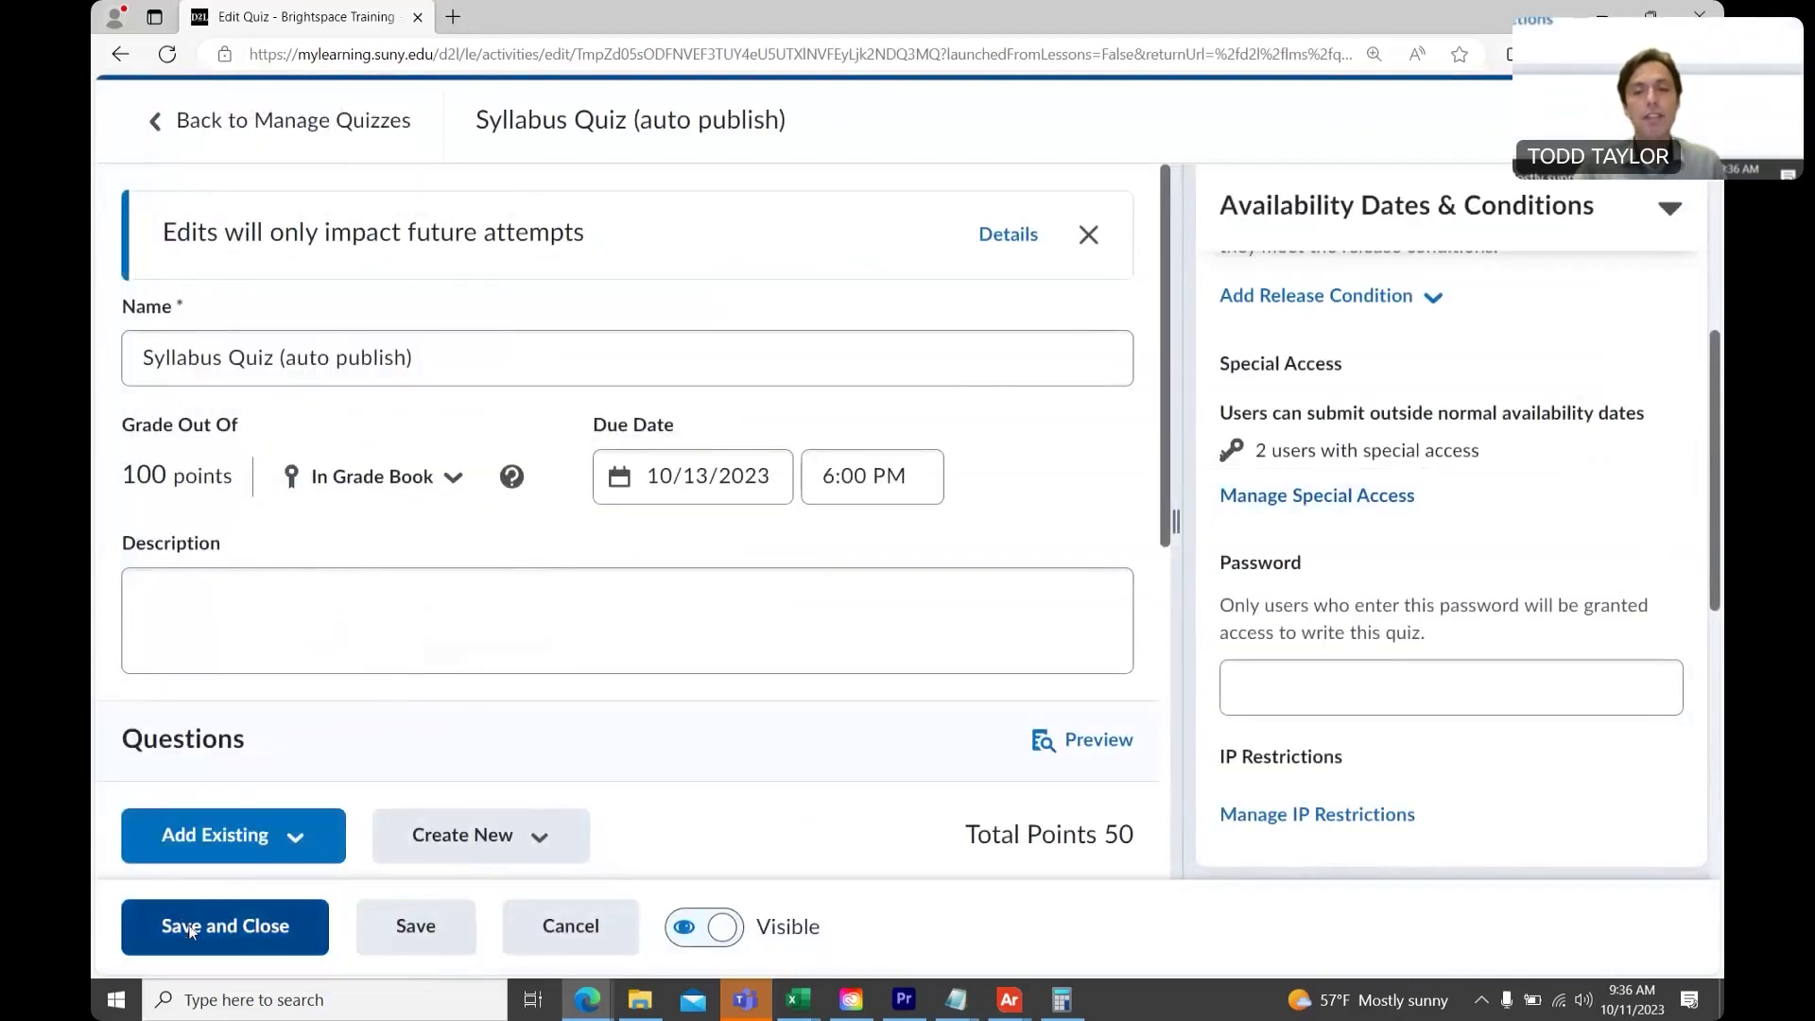